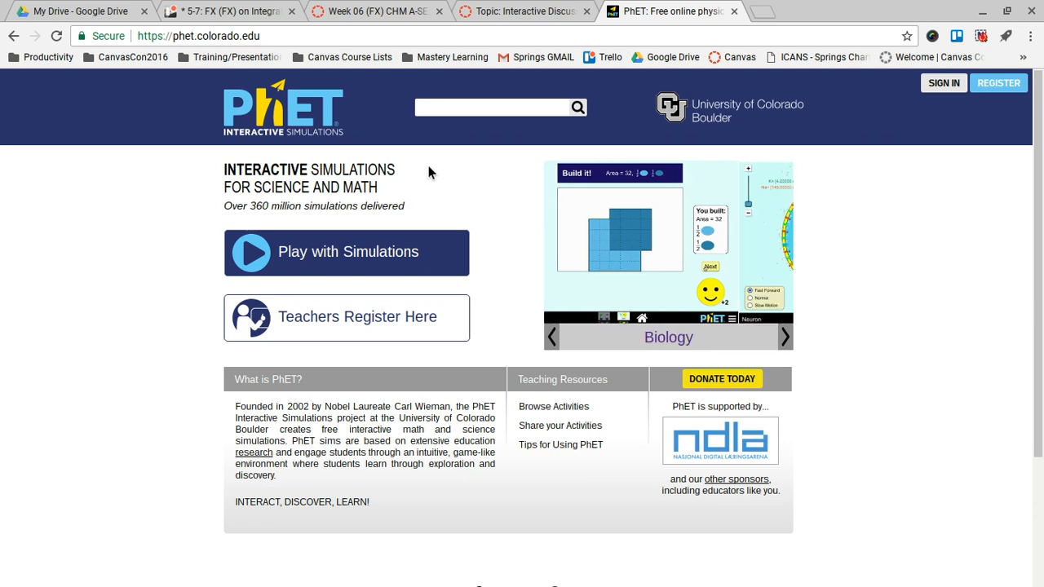
Step: Open the Physics category of the PhET simulations
{"action": "left_click", "coordinate": [194, 36]}
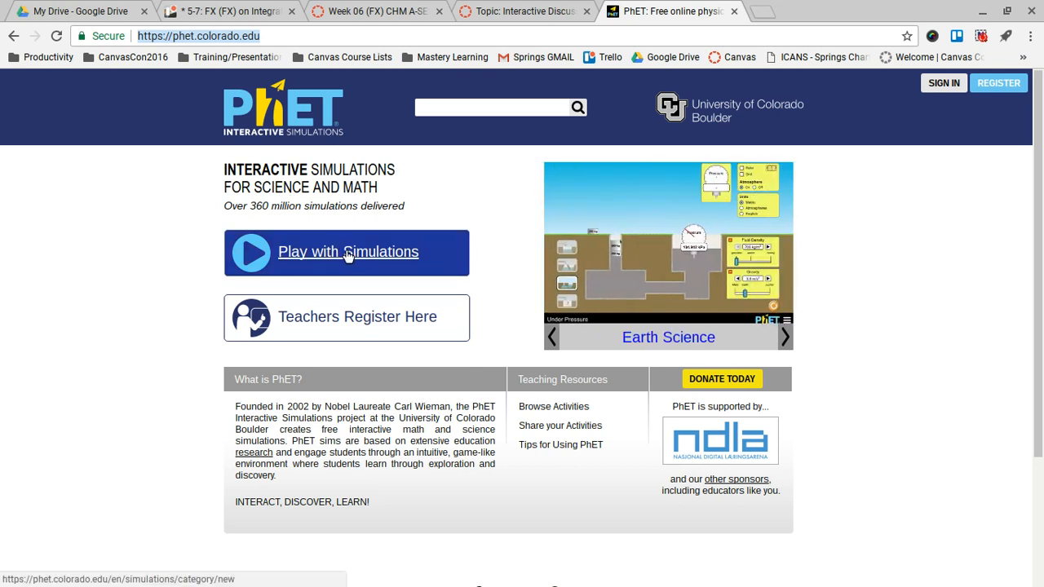
{"action": "left_click", "coordinate": [324, 256]}
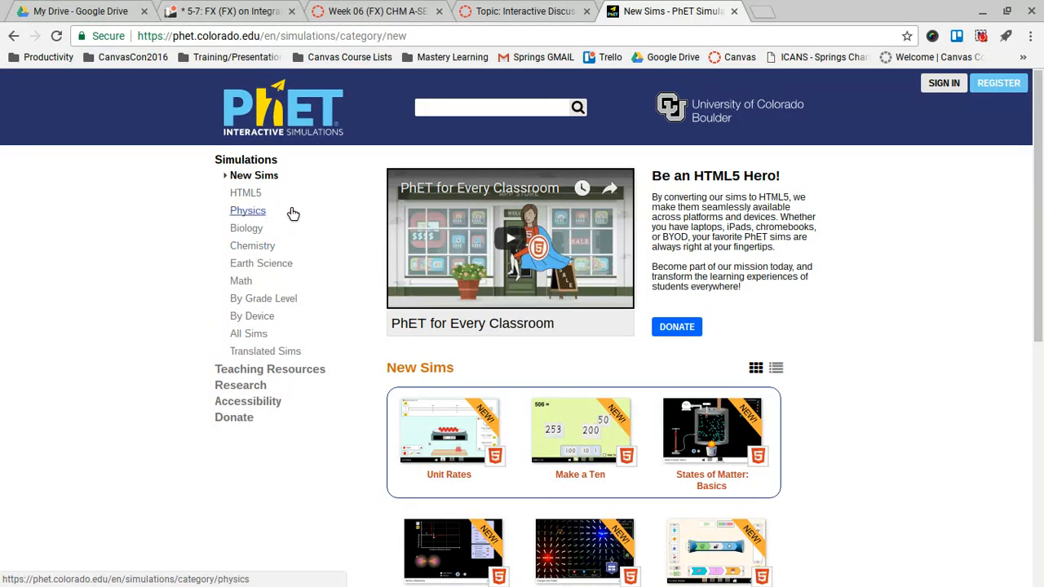
{"action": "scroll", "coordinate": [267, 226], "scroll_direction": "down", "scroll_amount": 1}
{"action": "scroll", "coordinate": [267, 226], "scroll_direction": "up", "scroll_amount": 1}
{"action": "left_click", "coordinate": [234, 212]}
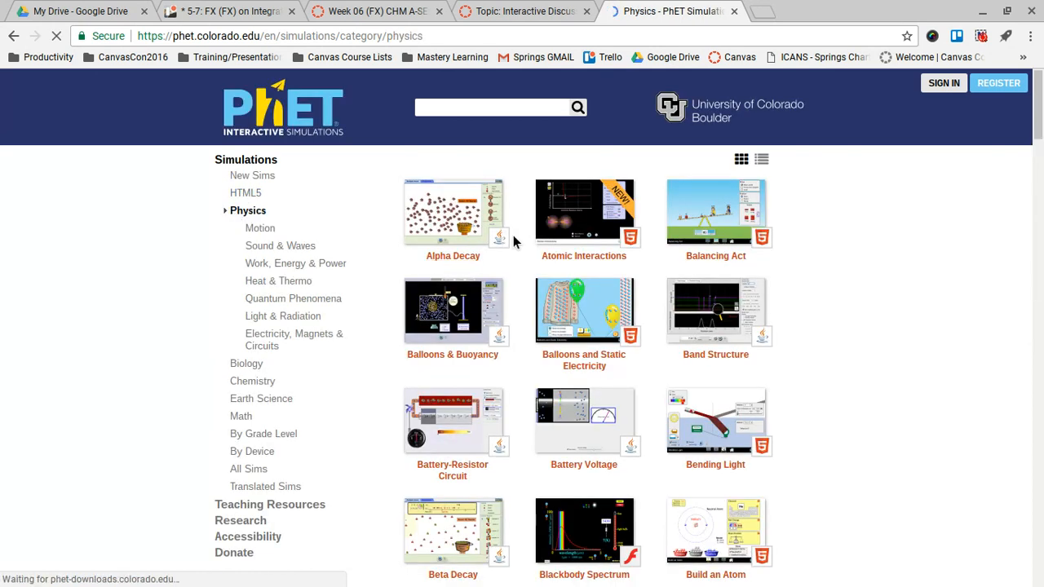
Step: Look through the Physics simulations and examine the Java, Flash and HTML5 format badges on their enlarged thumbnails
{"action": "scroll", "coordinate": [817, 293], "scroll_direction": "down", "scroll_amount": 3}
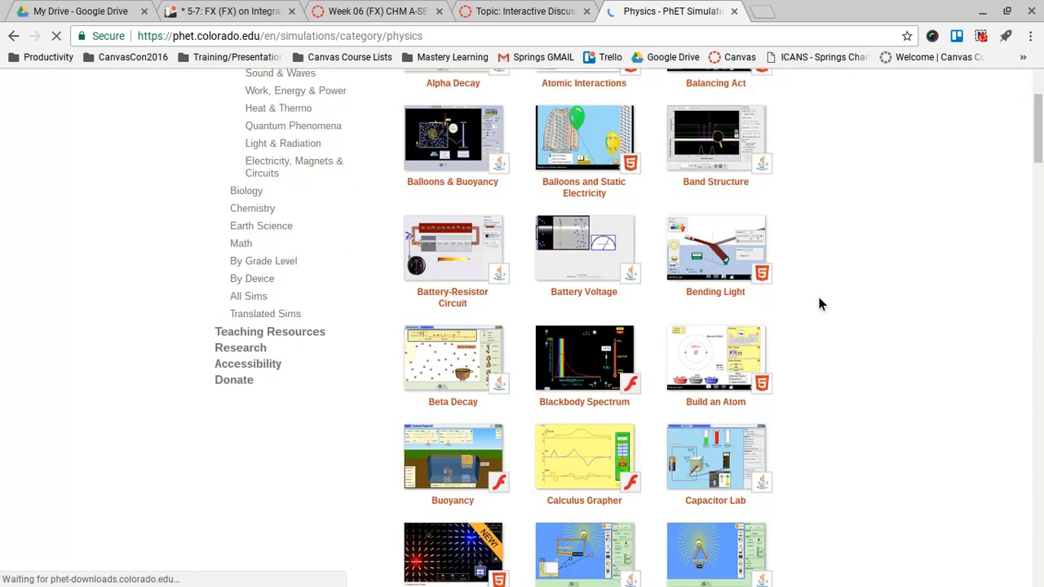
{"action": "scroll", "coordinate": [819, 304], "scroll_direction": "down", "scroll_amount": 5}
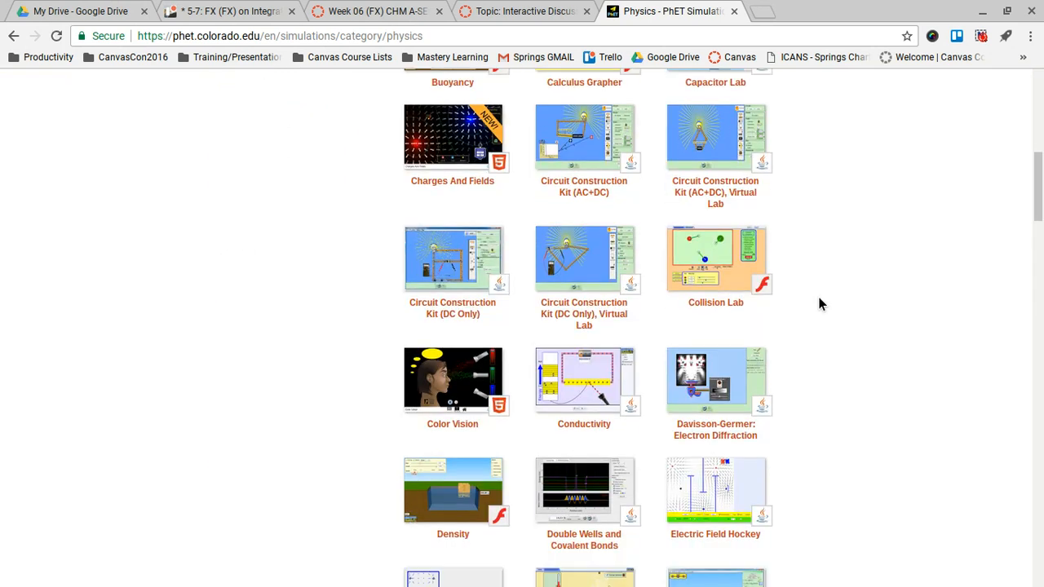
{"action": "scroll", "coordinate": [819, 301], "scroll_direction": "up", "scroll_amount": 7}
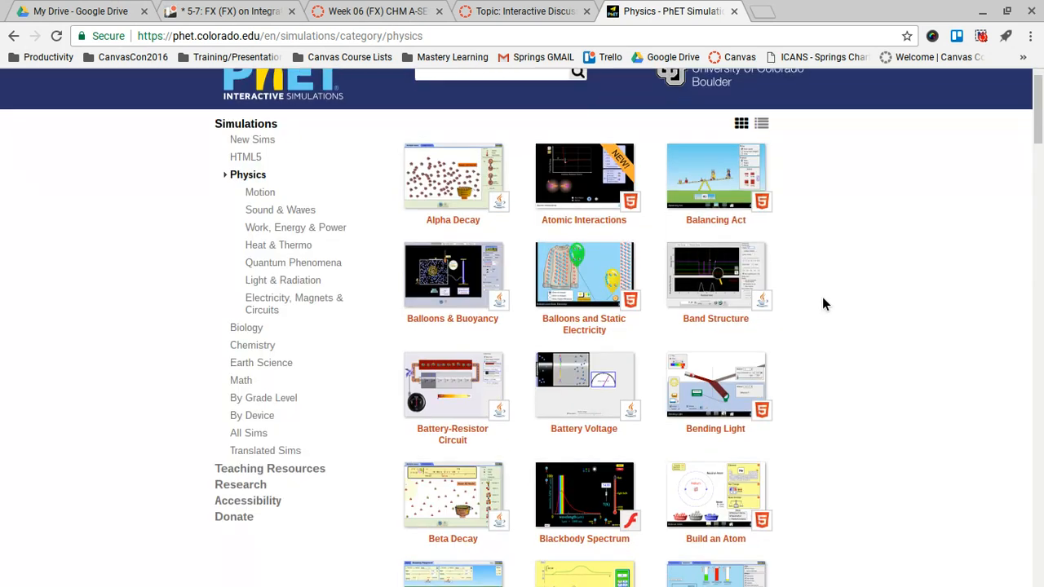
{"action": "scroll", "coordinate": [822, 300], "scroll_direction": "up", "scroll_amount": 1}
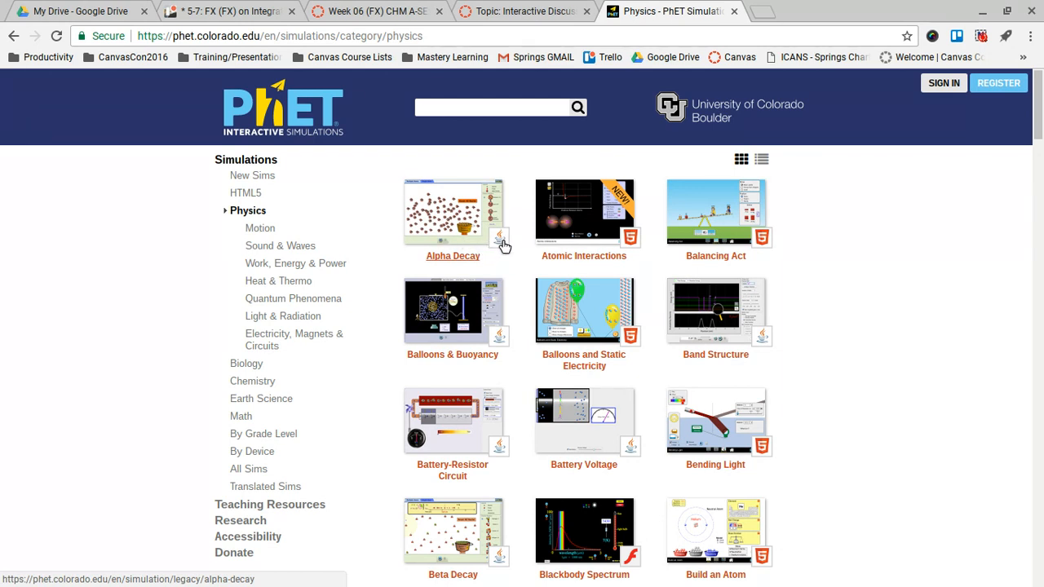
{"action": "key", "text": "ctrl+plus"}
{"action": "key", "text": "ctrl+plus"}
{"action": "key", "text": "ctrl+plus"}
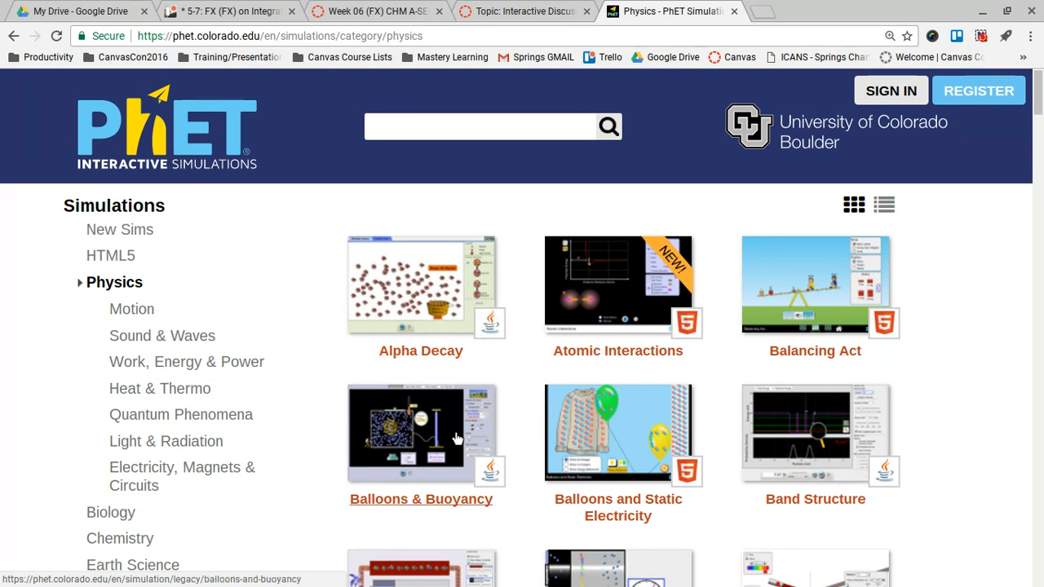
{"action": "scroll", "coordinate": [503, 415], "scroll_direction": "down", "scroll_amount": 2}
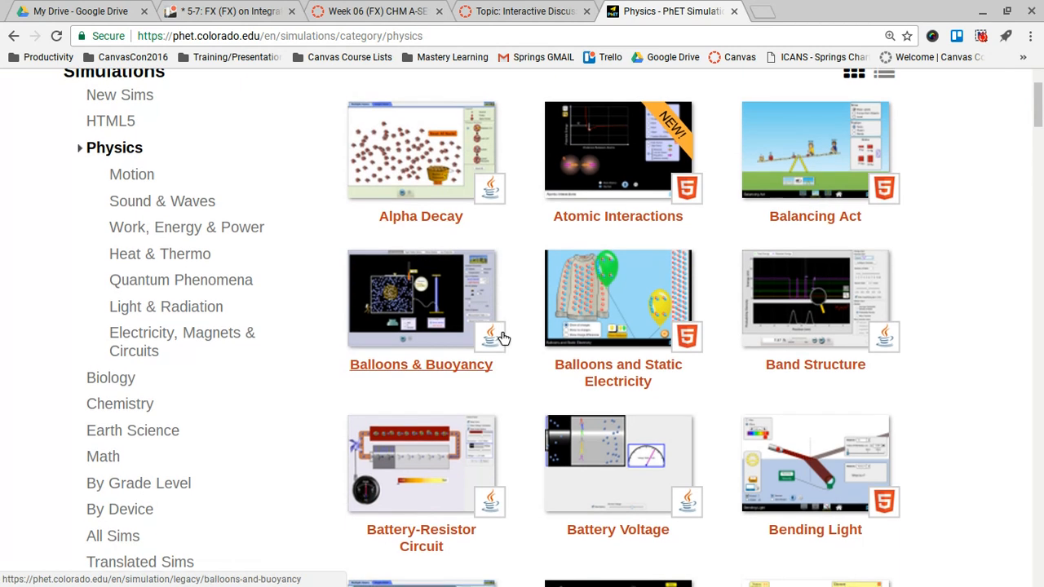
{"action": "scroll", "coordinate": [503, 337], "scroll_direction": "down", "scroll_amount": 4}
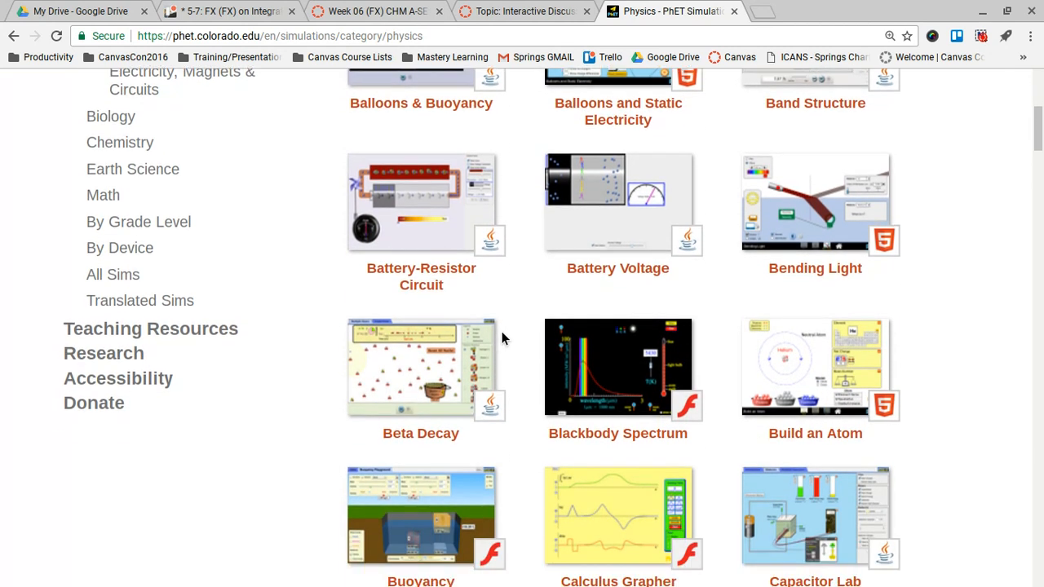
{"action": "scroll", "coordinate": [502, 338], "scroll_direction": "down", "scroll_amount": 1}
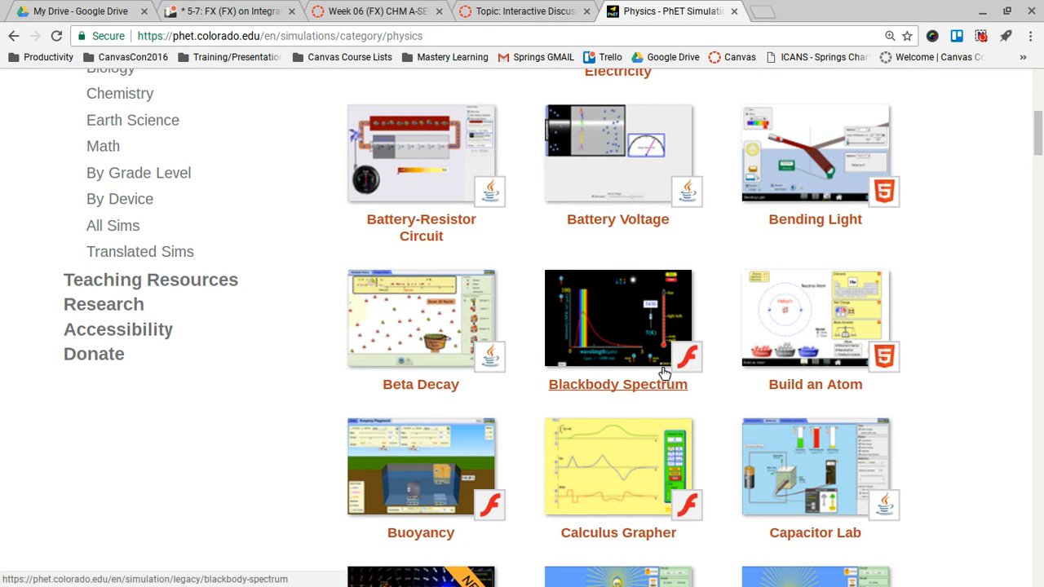
{"action": "scroll", "coordinate": [663, 371], "scroll_direction": "down", "scroll_amount": 2}
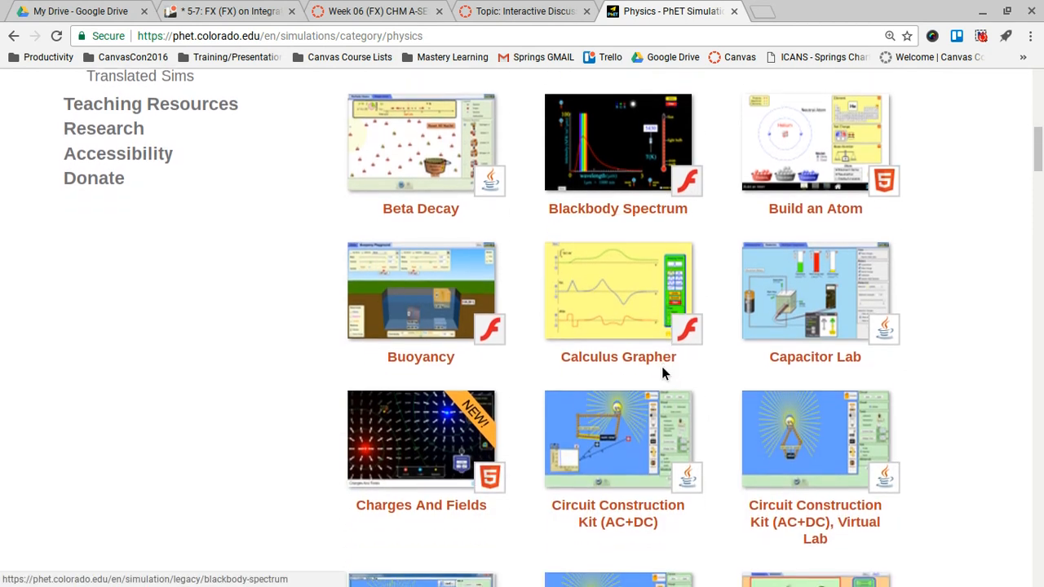
{"action": "scroll", "coordinate": [661, 366], "scroll_direction": "up", "scroll_amount": 1}
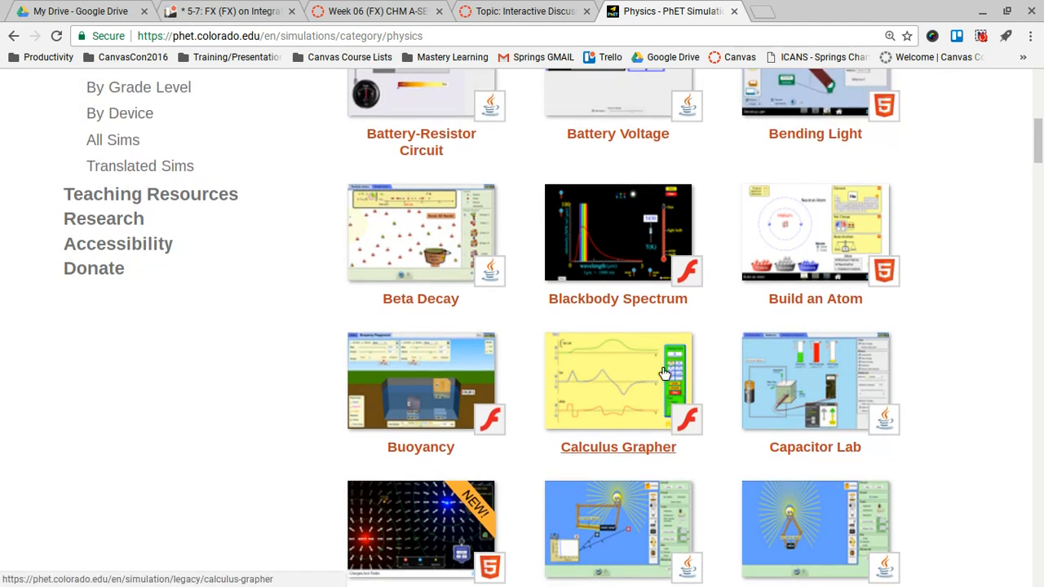
{"action": "scroll", "coordinate": [663, 371], "scroll_direction": "up", "scroll_amount": 3}
{"action": "scroll", "coordinate": [664, 373], "scroll_direction": "down", "scroll_amount": 2}
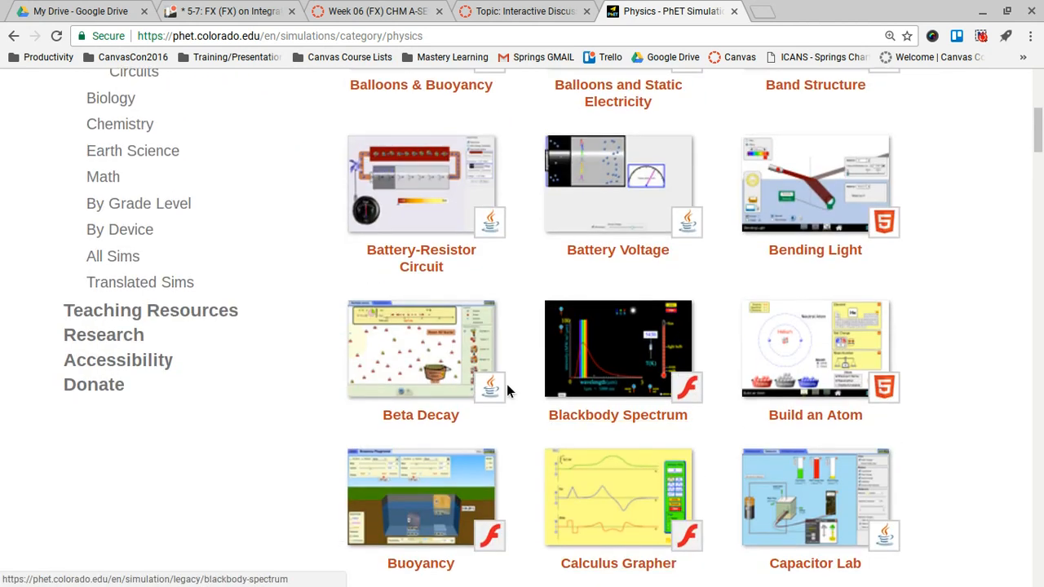
{"action": "scroll", "coordinate": [503, 273], "scroll_direction": "down", "scroll_amount": 3}
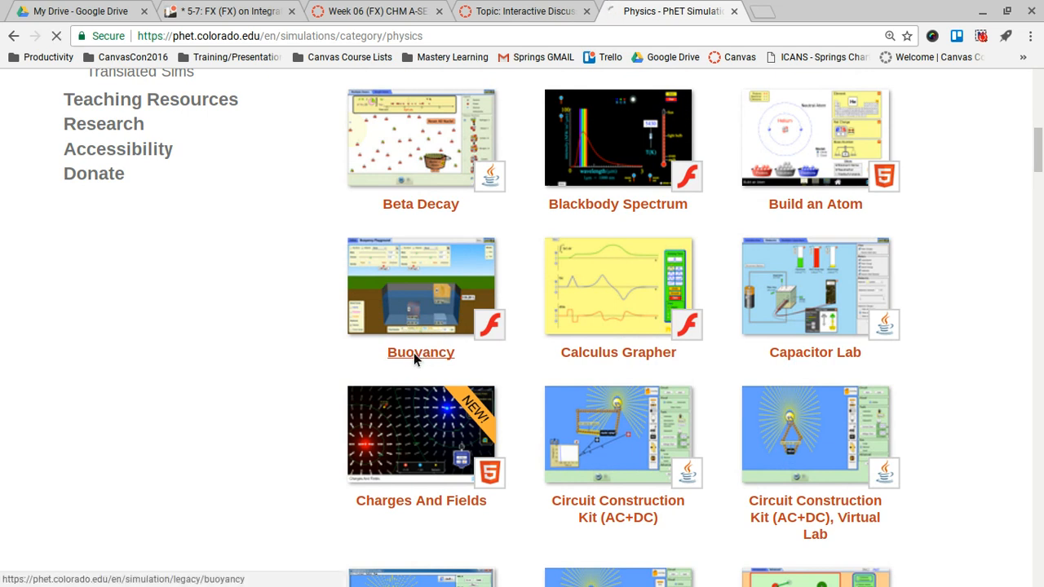
Step: Open the Buoyancy simulation's page and try the simulation out by putting the wooden block in the water
{"action": "left_click", "coordinate": [414, 353]}
{"action": "key", "text": "ctrl+minus"}
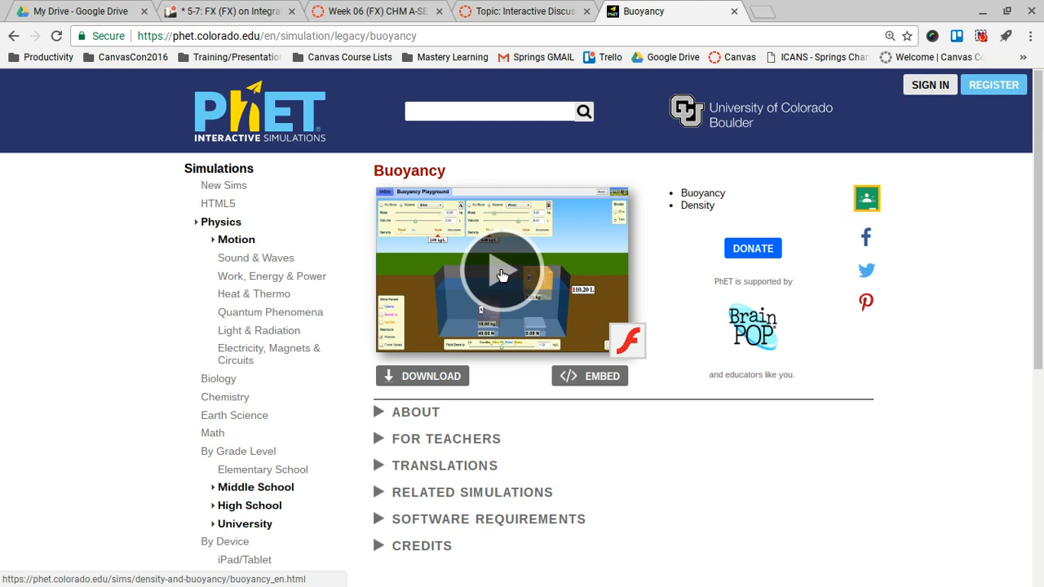
{"action": "left_click", "coordinate": [501, 274]}
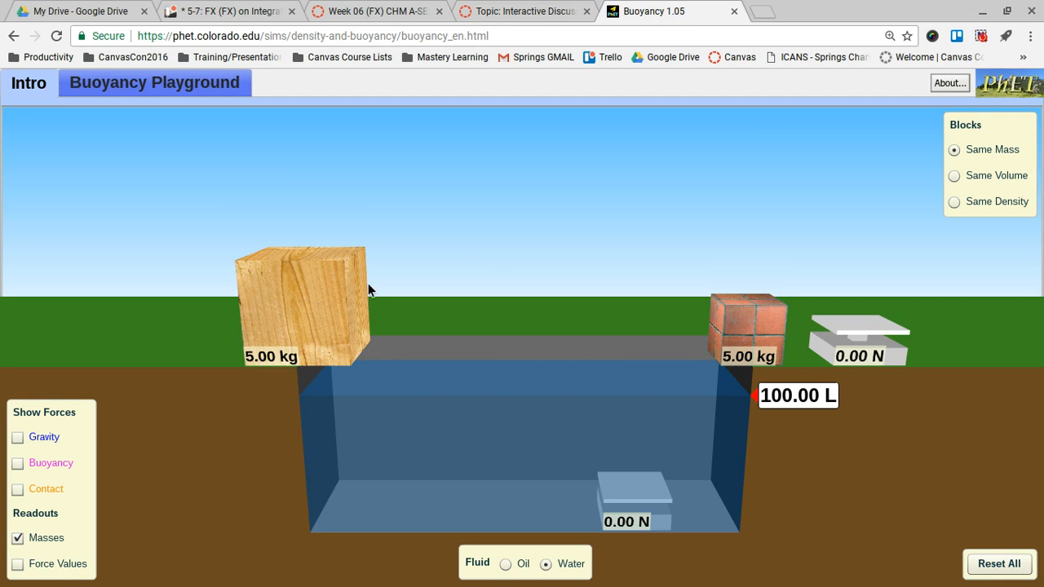
{"action": "mouse_move", "coordinate": [367, 283]}
{"action": "left_mouse_down"}
{"action": "mouse_move", "coordinate": [503, 268]}
{"action": "mouse_move", "coordinate": [440, 258]}
{"action": "mouse_move", "coordinate": [371, 283]}
{"action": "mouse_move", "coordinate": [377, 294]}
{"action": "left_mouse_up"}
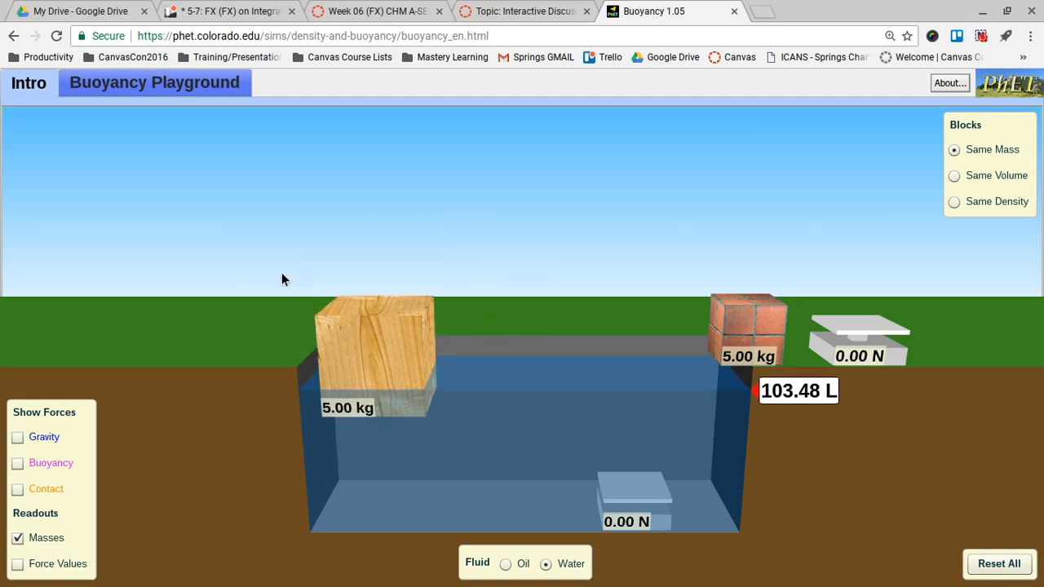
{"action": "left_click", "coordinate": [13, 38]}
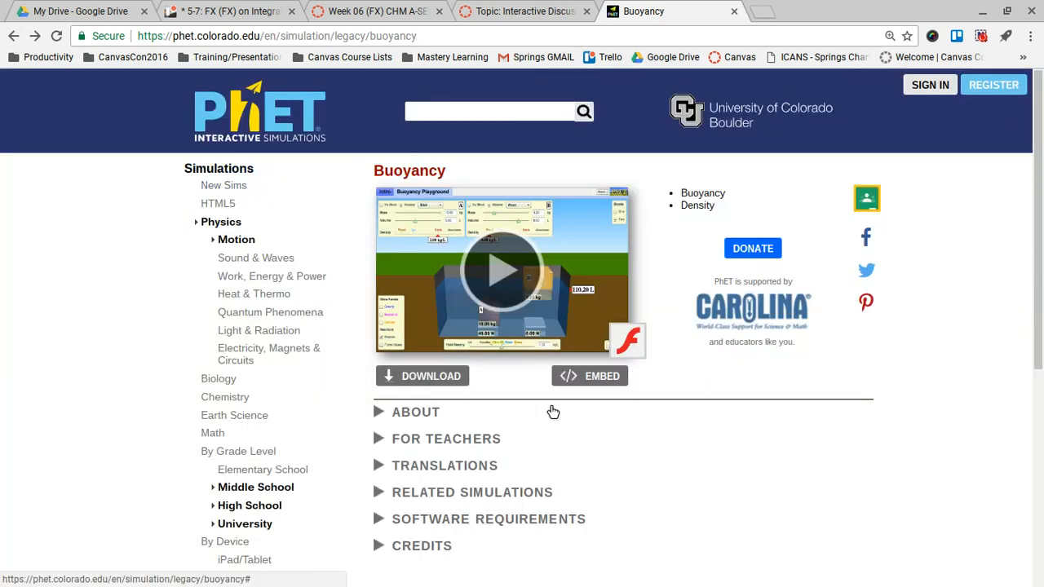
Step: Copy the iframe code for embedding a running copy of the Buoyancy simulation
{"action": "left_click", "coordinate": [598, 381]}
{"action": "scroll", "coordinate": [563, 399], "scroll_direction": "down", "scroll_amount": 1}
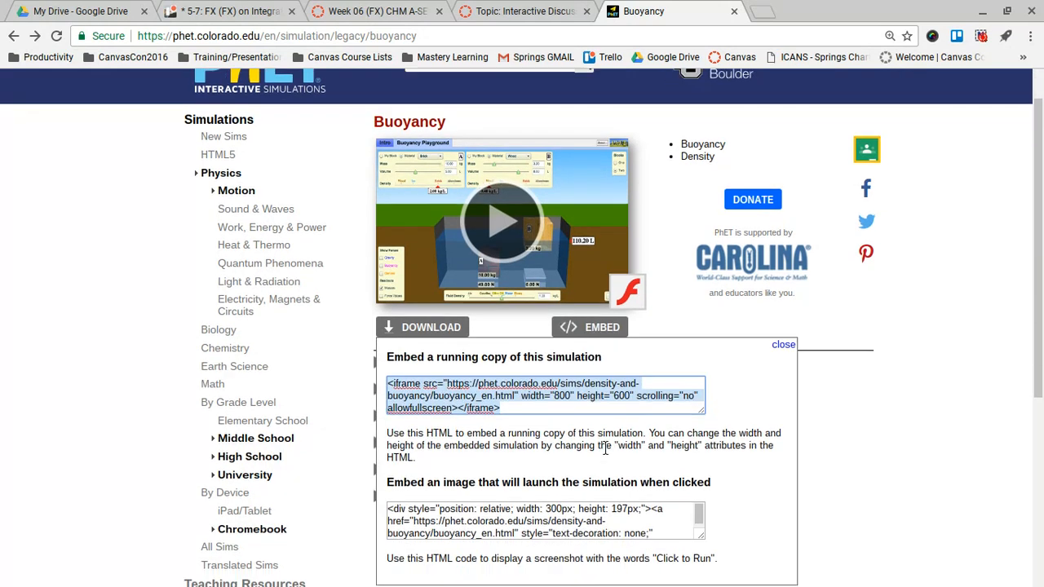
{"action": "left_click", "coordinate": [507, 414]}
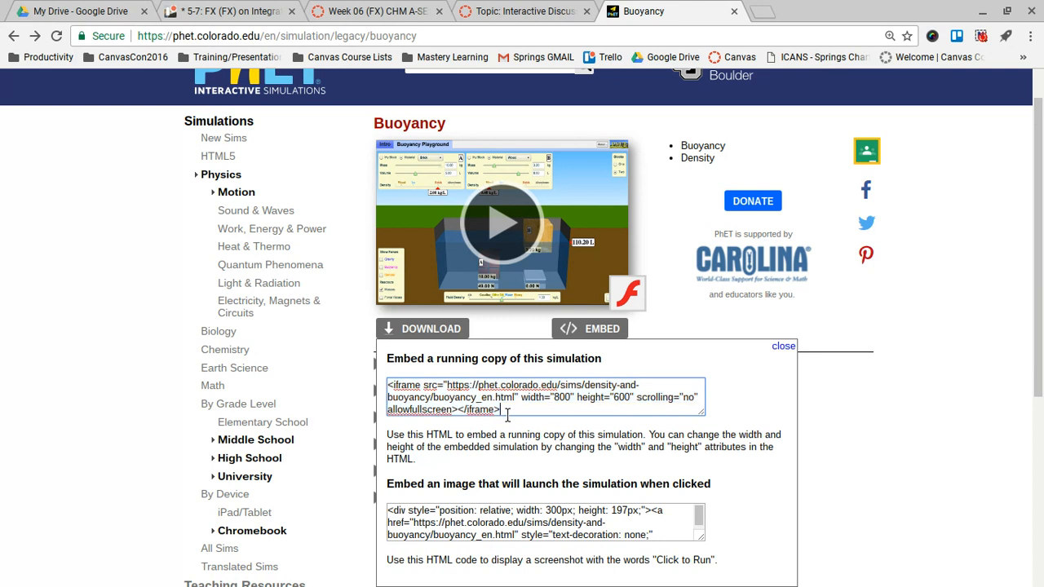
{"action": "left_click_drag", "start_coordinate": [507, 411], "coordinate": [395, 385]}
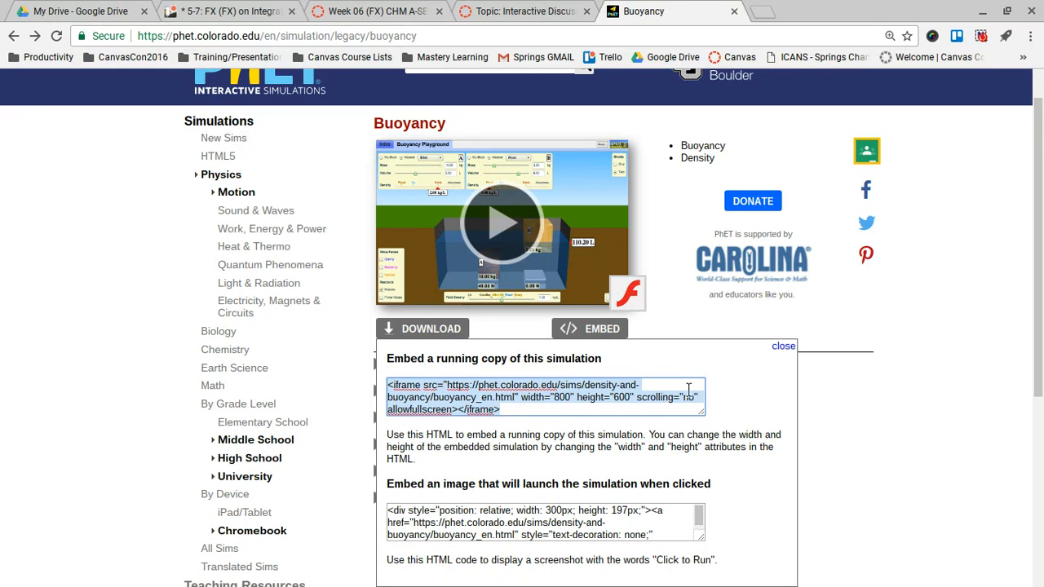
{"action": "left_click", "coordinate": [783, 345]}
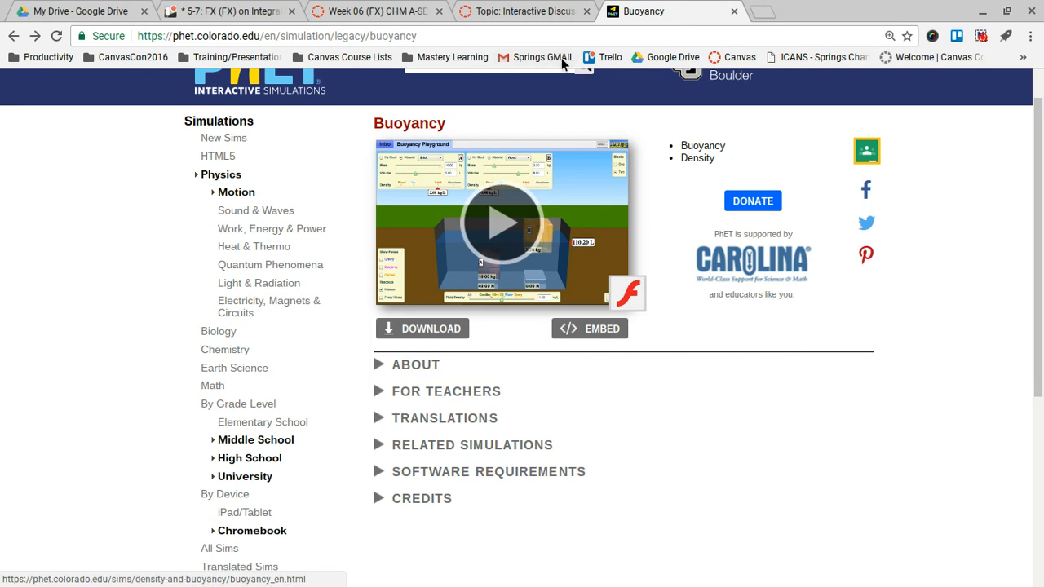
Step: Switch to Canvas and edit the Interactive Discussion topic, adding the text "Try this out first!" to its body
{"action": "left_click", "coordinate": [522, 11]}
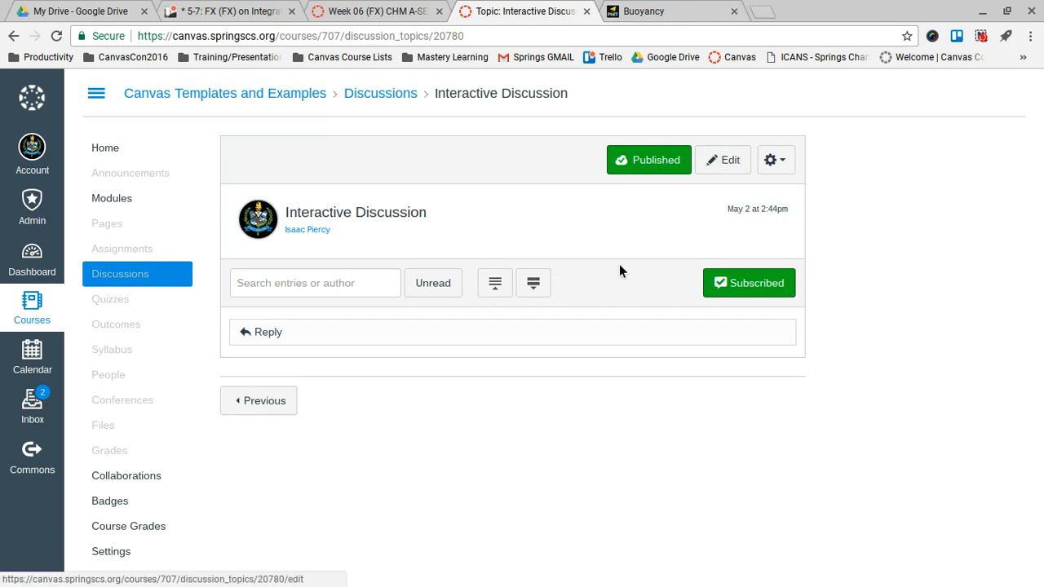
{"action": "left_click", "coordinate": [718, 161]}
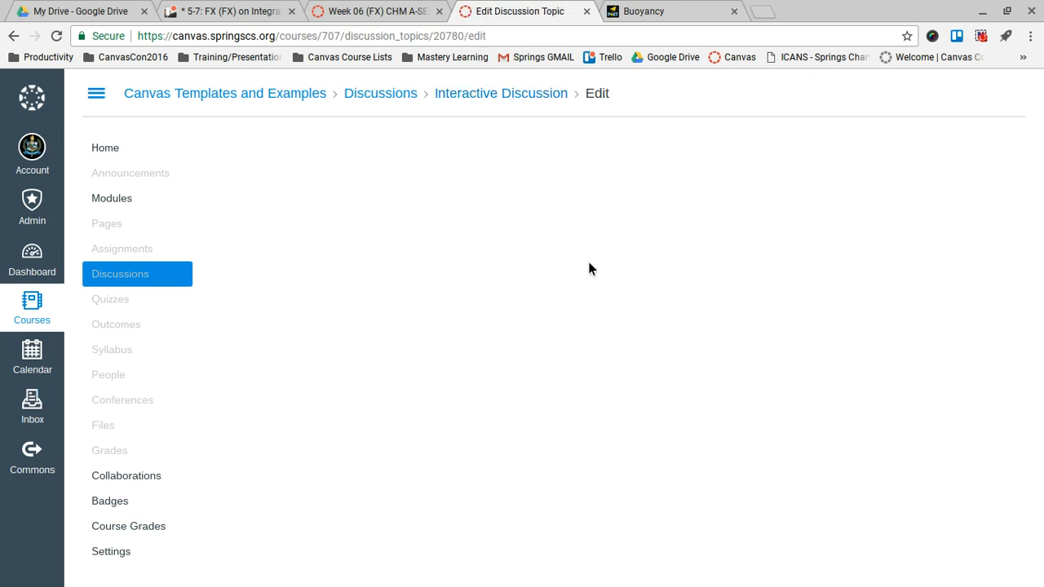
{"action": "left_click", "coordinate": [339, 319]}
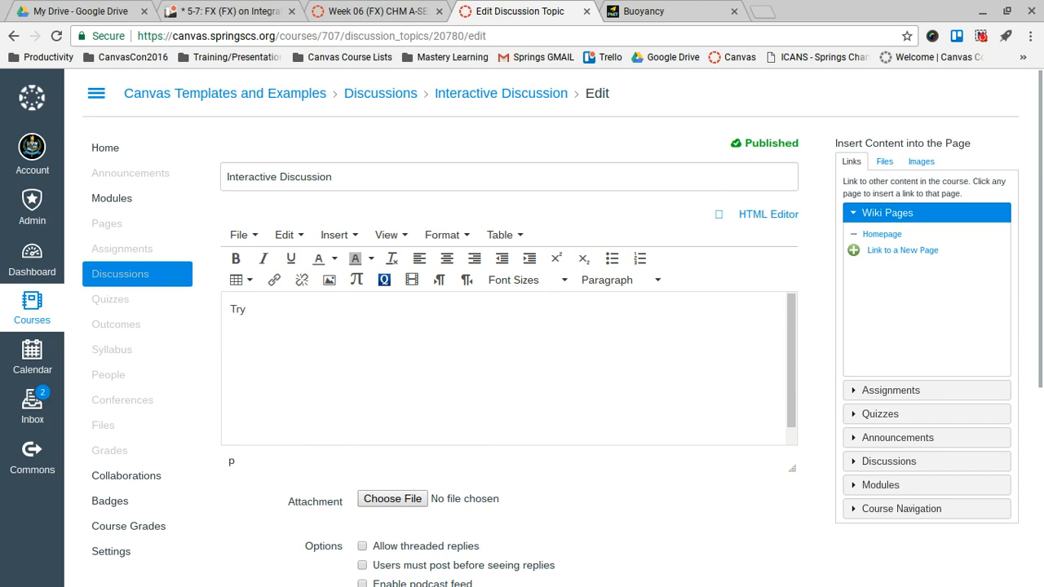
{"action": "type", "text": "Try this out first!"}
Step: Embed the 800 by 600 Buoyancy simulation below the text as a video, using its copied iframe code
{"action": "left_click", "coordinate": [235, 335]}
{"action": "left_click", "coordinate": [347, 236]}
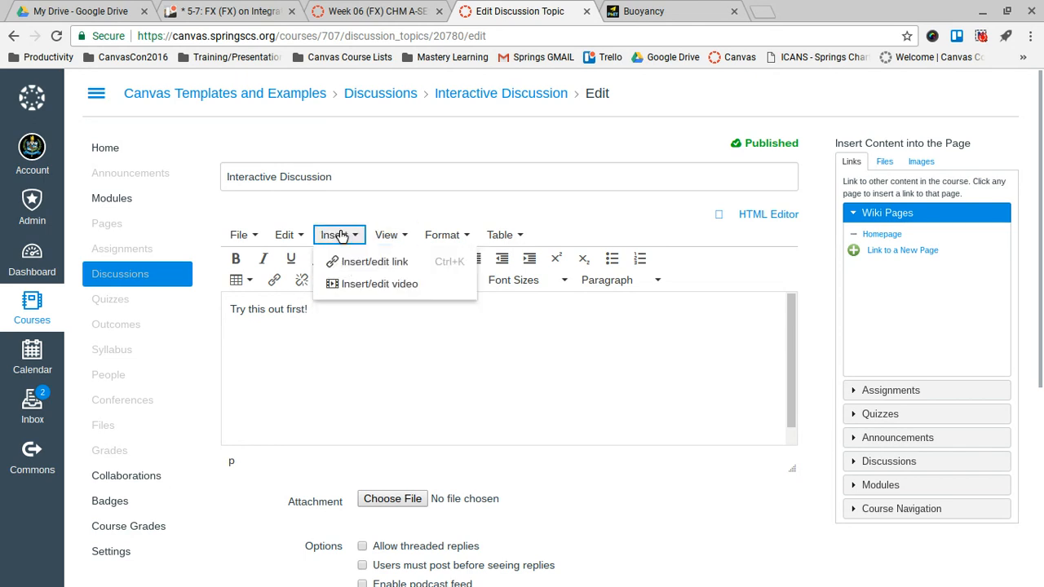
{"action": "left_click", "coordinate": [409, 292]}
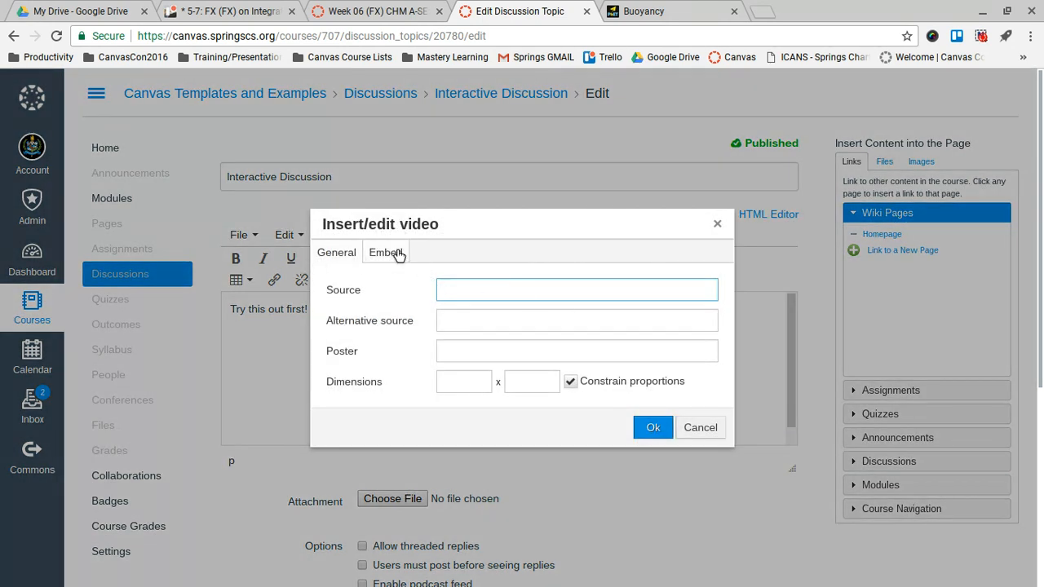
{"action": "left_click", "coordinate": [387, 256]}
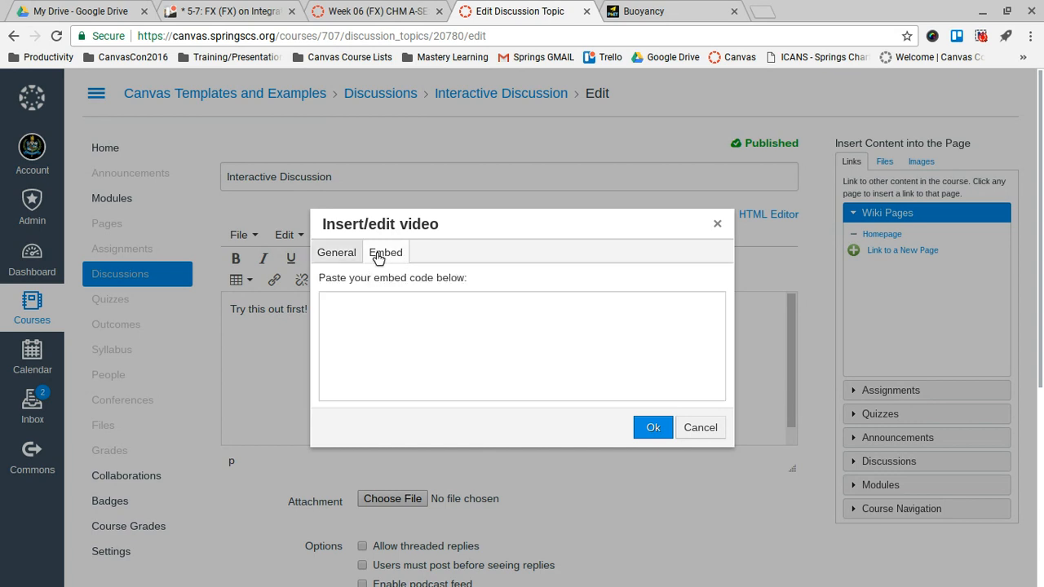
{"action": "left_click", "coordinate": [371, 304]}
{"action": "type", "text": "<iframe src=\"https://phet.colorado.edu/sims/density-and-buoyancy/buoyancy_en.html\" width=\"800\" height=\"600\" scrolling=\"no\" allowfullscreen></iframe>"}
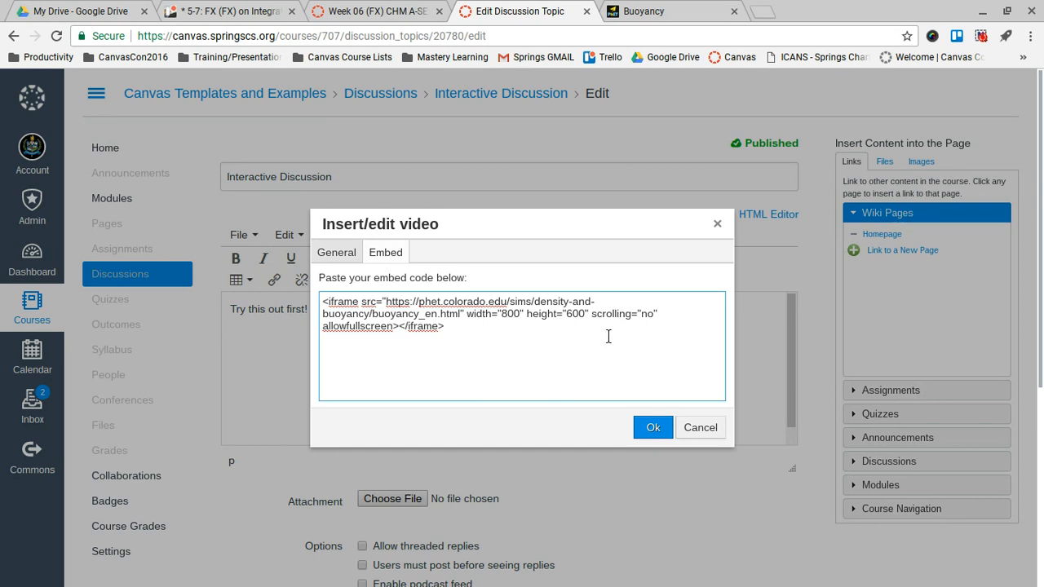
{"action": "left_click", "coordinate": [652, 427]}
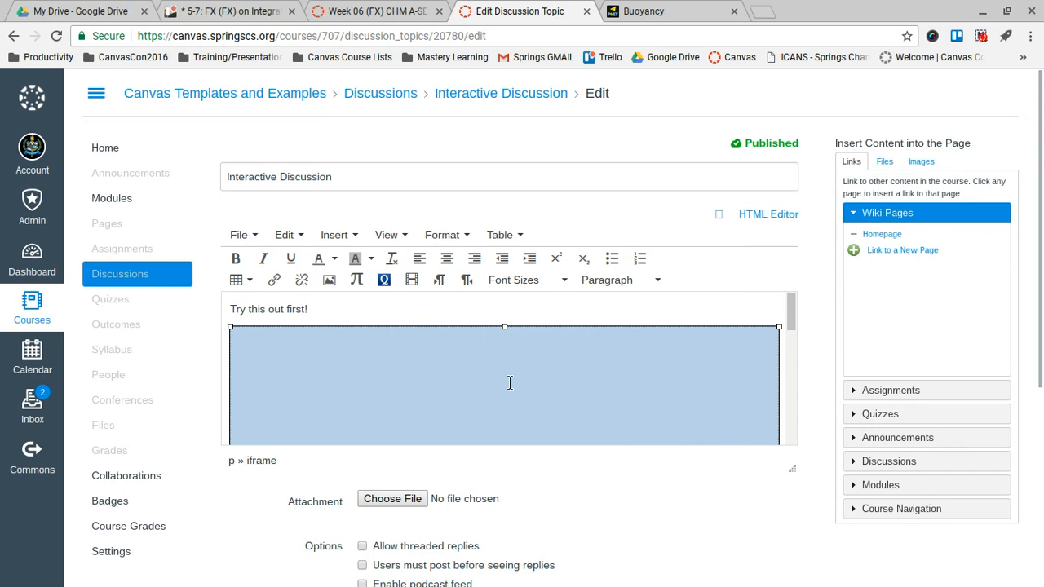
Step: Save the edited discussion topic and check the embedded Buoyancy simulation on its page
{"action": "scroll", "coordinate": [554, 348], "scroll_direction": "down", "scroll_amount": 3}
{"action": "scroll", "coordinate": [557, 347], "scroll_direction": "up", "scroll_amount": 3}
{"action": "scroll", "coordinate": [557, 347], "scroll_direction": "down", "scroll_amount": 3}
{"action": "scroll", "coordinate": [557, 347], "scroll_direction": "down", "scroll_amount": 5}
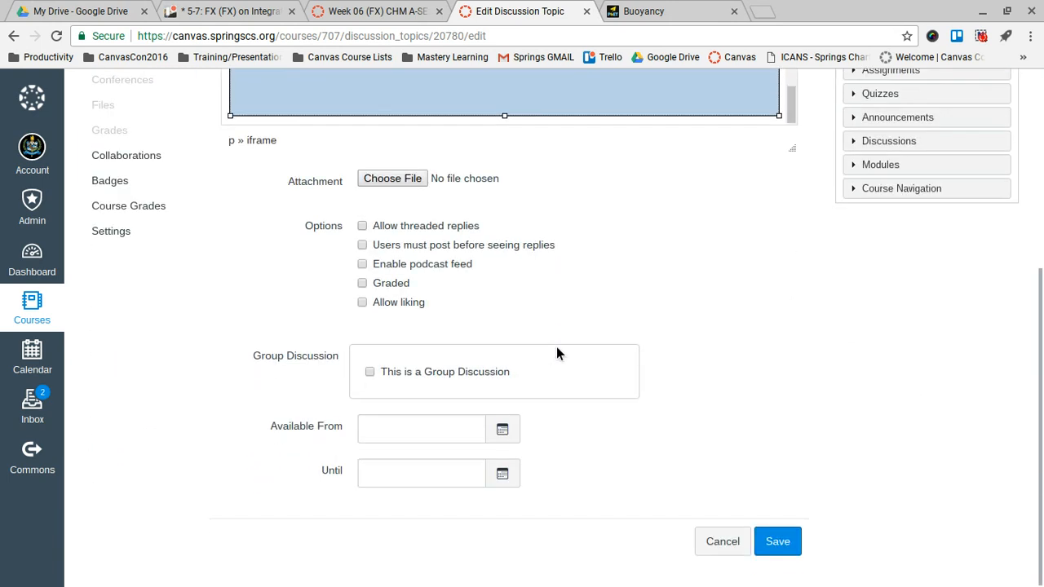
{"action": "left_click", "coordinate": [766, 542]}
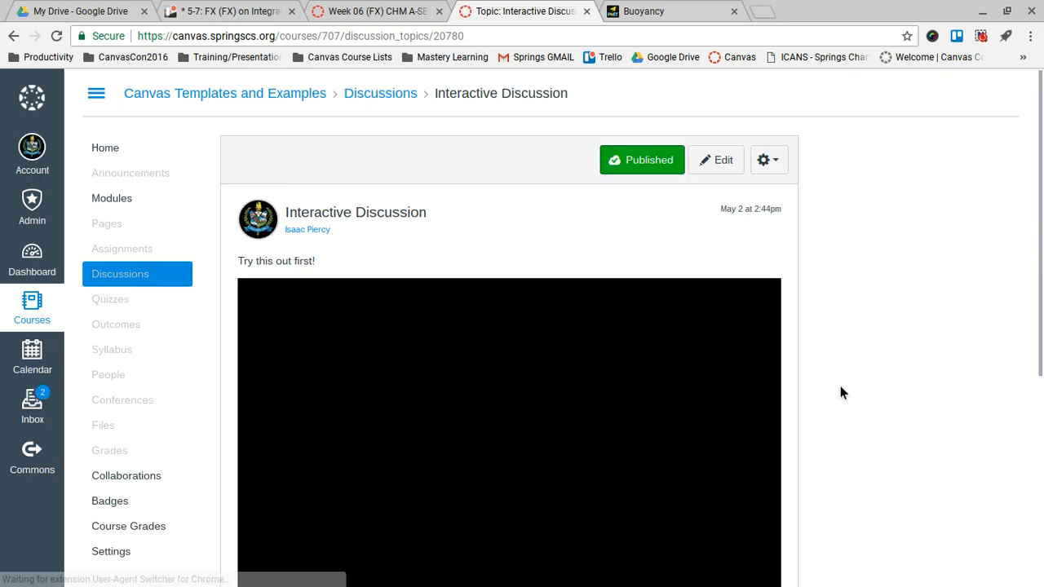
{"action": "scroll", "coordinate": [873, 378], "scroll_direction": "down", "scroll_amount": 2}
{"action": "scroll", "coordinate": [873, 385], "scroll_direction": "down", "scroll_amount": 2}
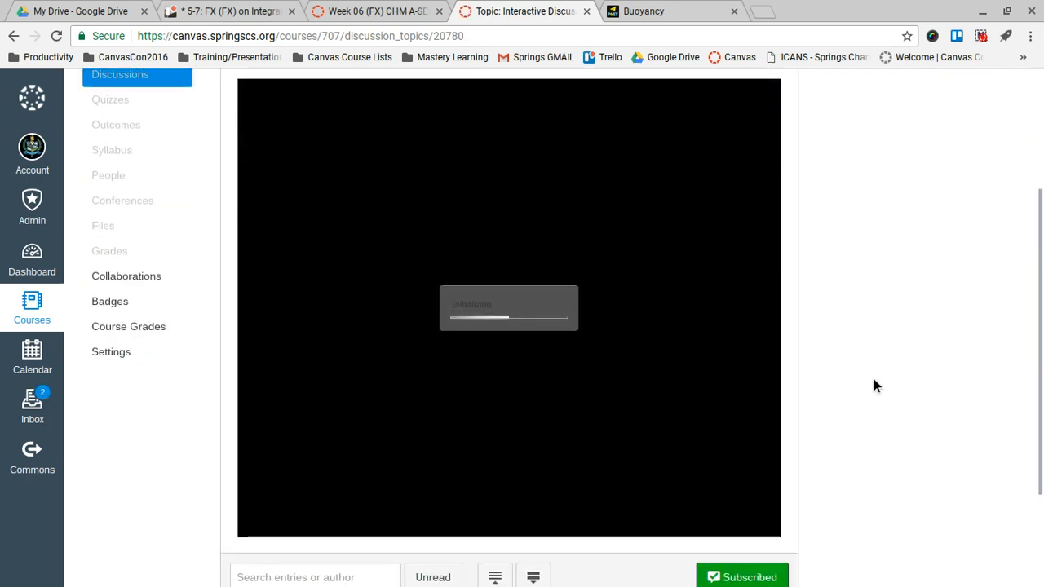
{"action": "scroll", "coordinate": [873, 386], "scroll_direction": "up", "scroll_amount": 1}
{"action": "scroll", "coordinate": [874, 386], "scroll_direction": "up", "scroll_amount": 2}
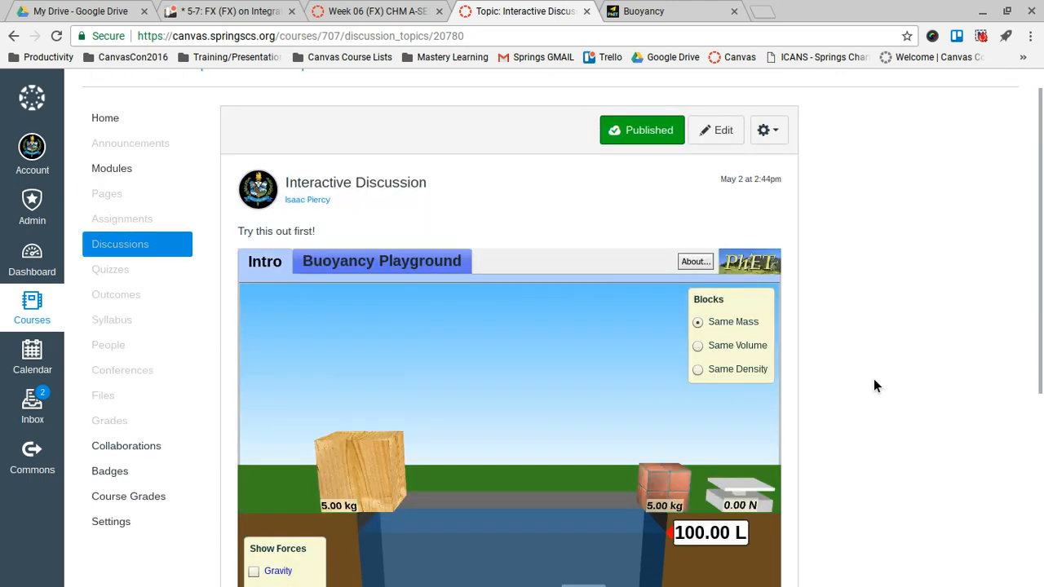
Step: Test the embedded Buoyancy simulation by dropping the wood block, the brick and the outside scale into the water tank
{"action": "scroll", "coordinate": [873, 386], "scroll_direction": "down", "scroll_amount": 1}
{"action": "left_click_drag", "start_coordinate": [380, 421], "coordinate": [472, 421]}
{"action": "left_click_drag", "start_coordinate": [662, 418], "coordinate": [522, 400]}
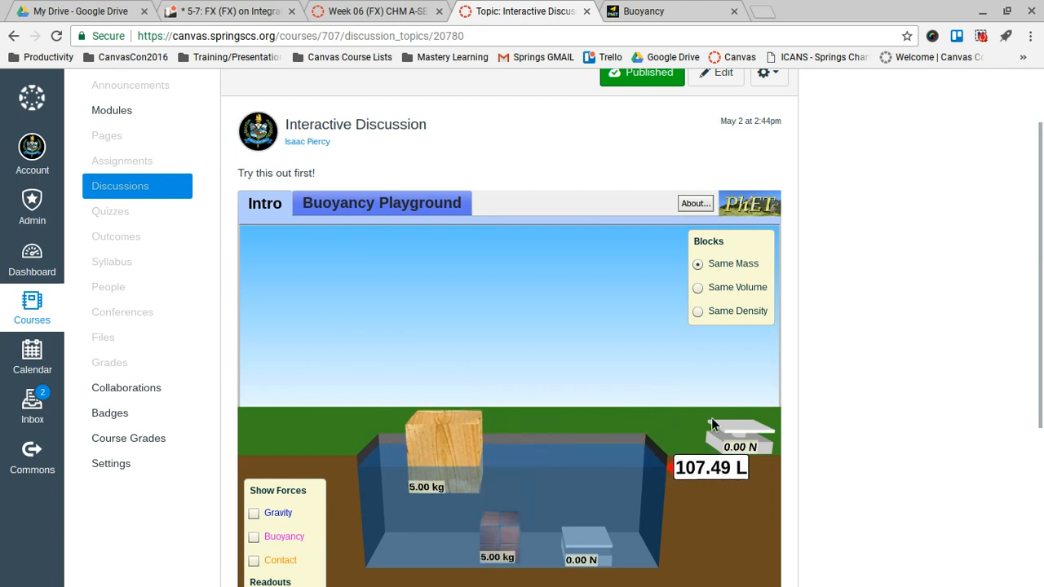
{"action": "left_click_drag", "start_coordinate": [729, 427], "coordinate": [522, 440]}
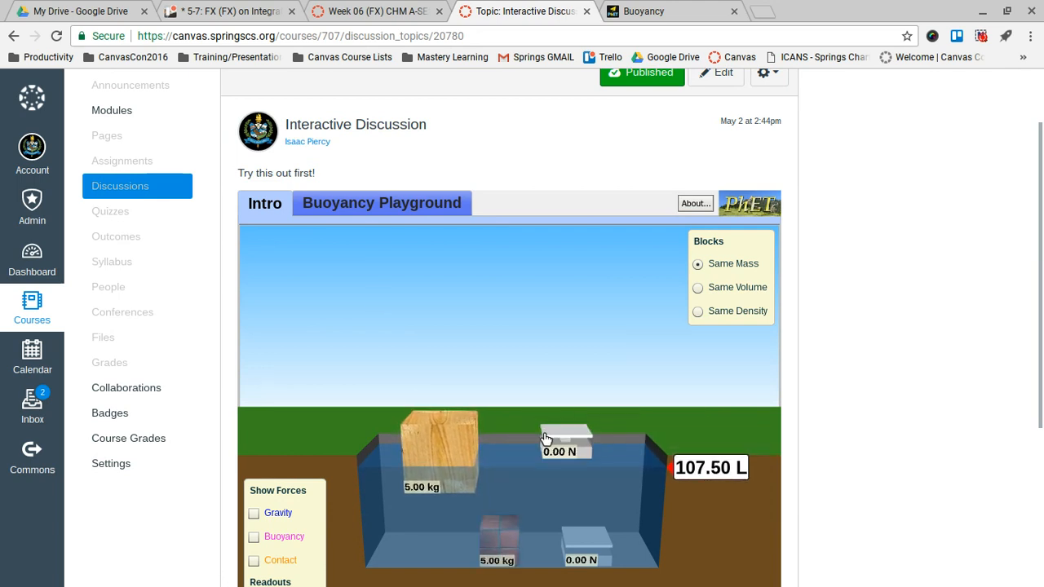
{"action": "scroll", "coordinate": [294, 382], "scroll_direction": "down", "scroll_amount": 3}
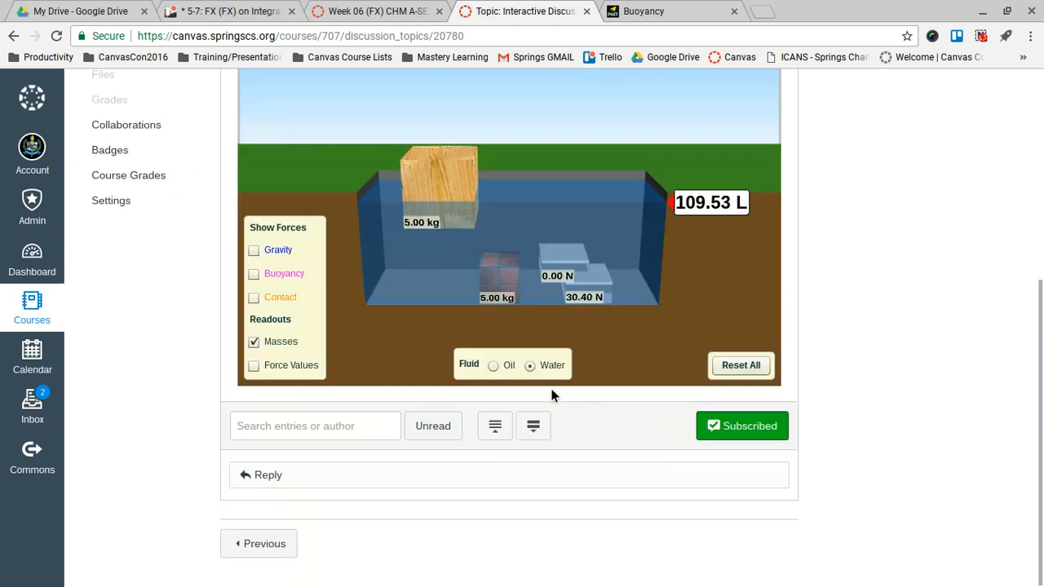
{"action": "scroll", "coordinate": [586, 477], "scroll_direction": "up", "scroll_amount": 4}
{"action": "scroll", "coordinate": [587, 477], "scroll_direction": "down", "scroll_amount": 3}
{"action": "scroll", "coordinate": [586, 477], "scroll_direction": "up", "scroll_amount": 1}
{"action": "scroll", "coordinate": [586, 481], "scroll_direction": "up", "scroll_amount": 2}
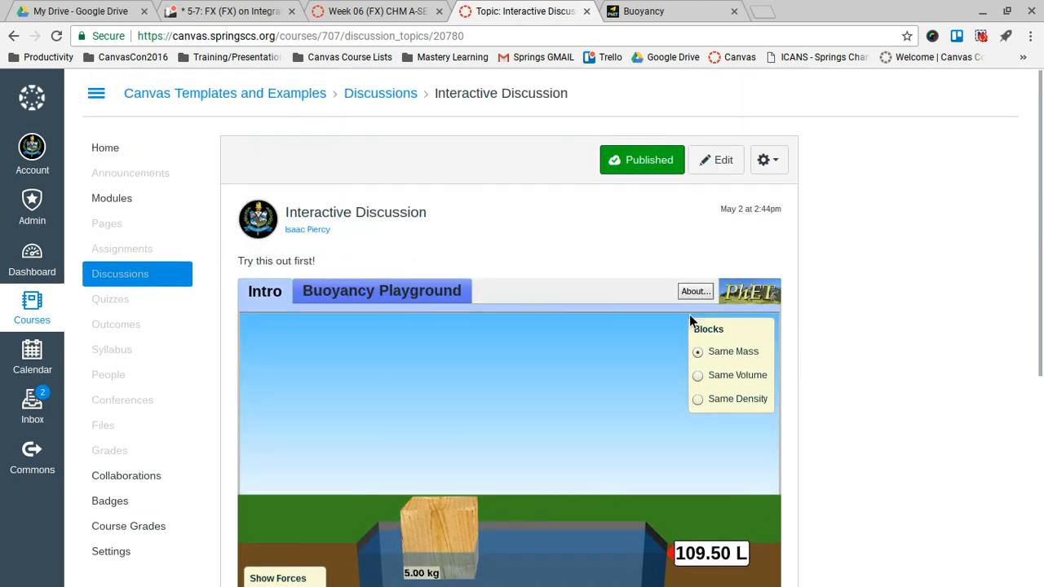
Step: Reopen the discussion topic for editing, make the body editor taller and shrink the embedded simulation frame to about three quarters of its width
{"action": "left_click", "coordinate": [707, 166]}
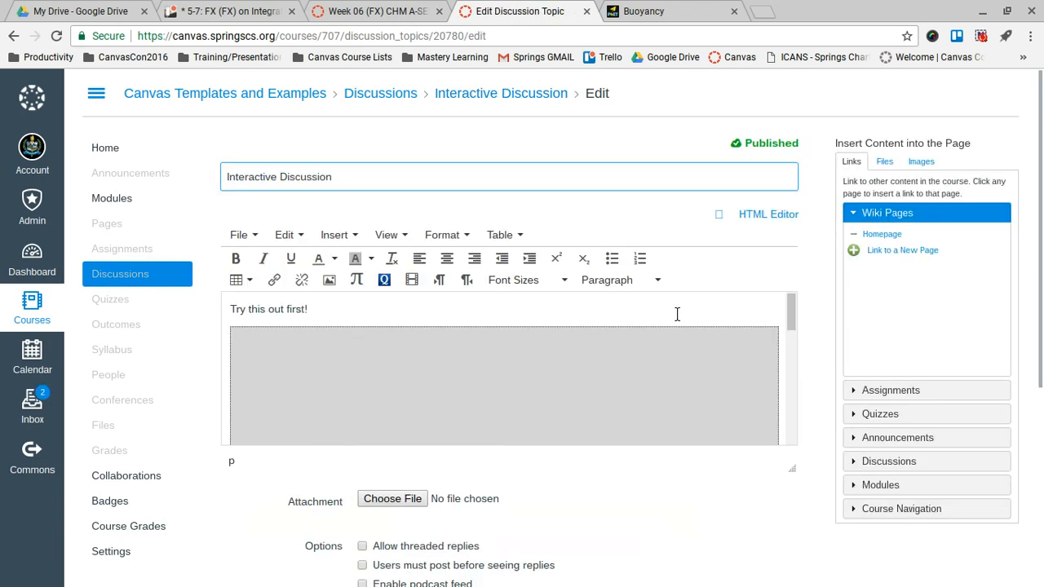
{"action": "left_click_drag", "start_coordinate": [791, 469], "coordinate": [778, 584]}
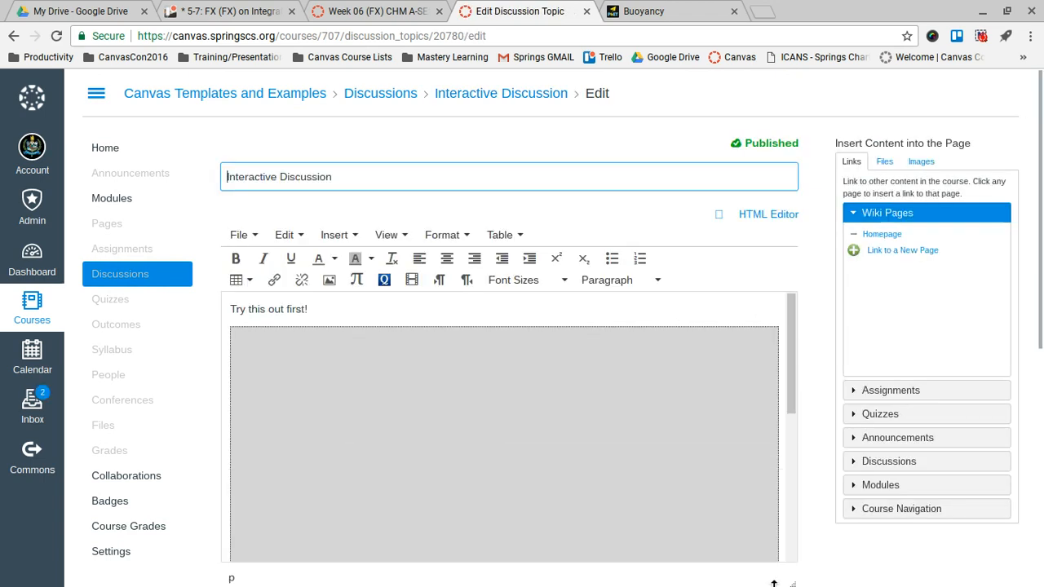
{"action": "left_click", "coordinate": [326, 359]}
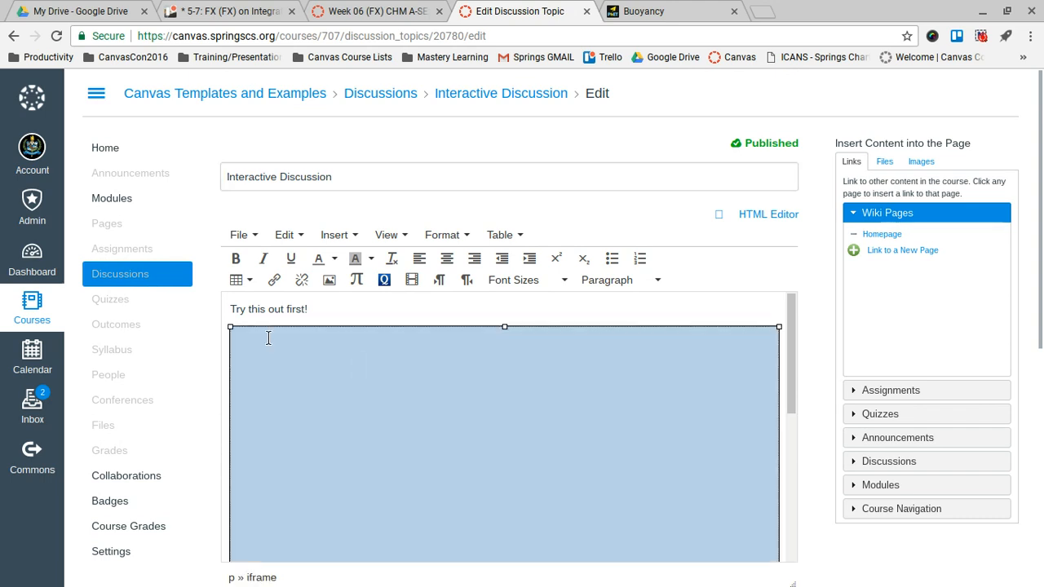
{"action": "left_click_drag", "start_coordinate": [230, 325], "coordinate": [366, 375]}
{"action": "scroll", "coordinate": [495, 403], "scroll_direction": "down", "scroll_amount": 2}
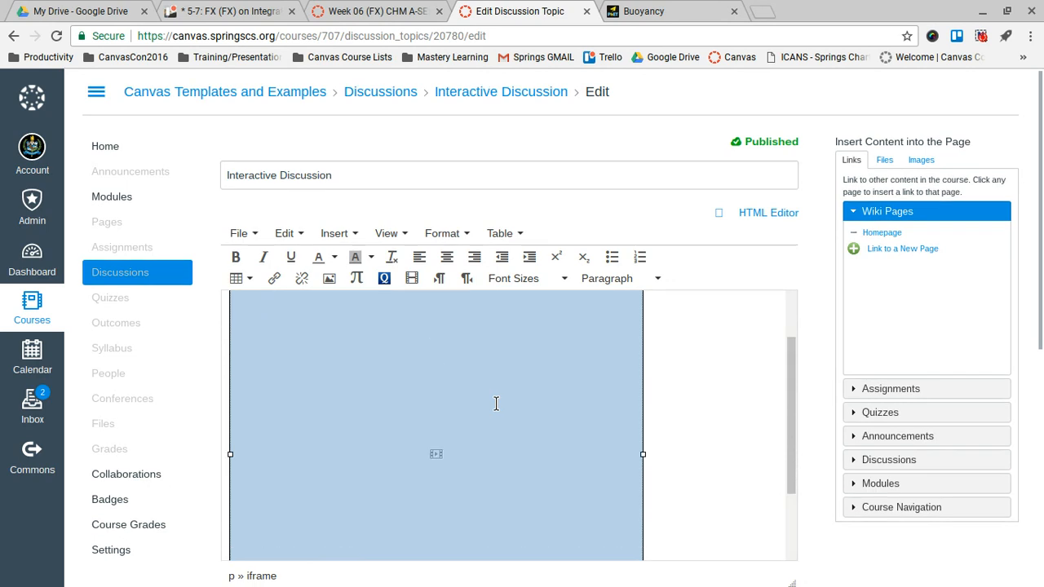
{"action": "scroll", "coordinate": [495, 404], "scroll_direction": "up", "scroll_amount": 2}
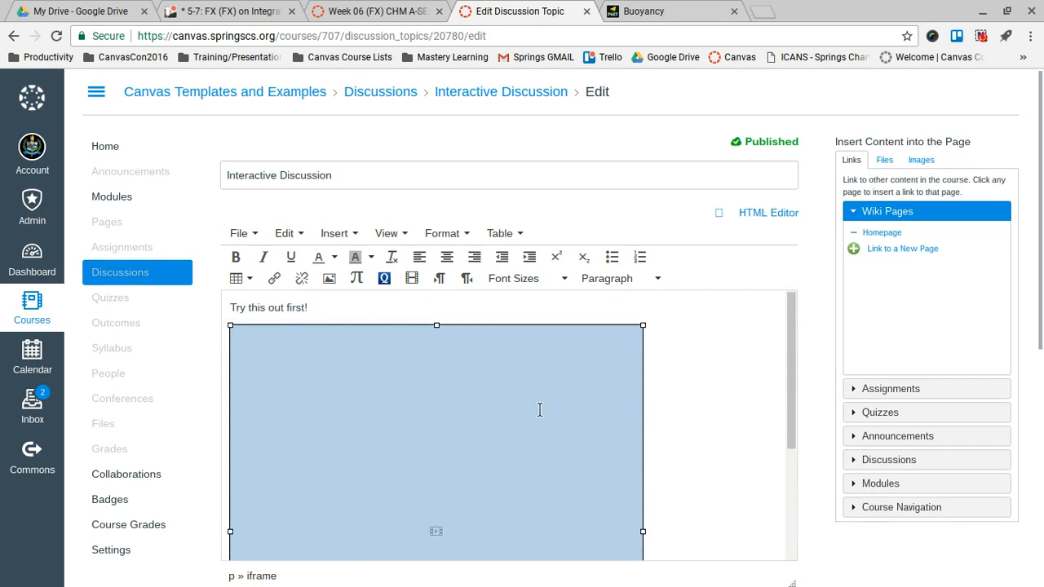
Step: Delete the embedded simulation frame from the topic body, undo the deletion and leave the frame deselected
{"action": "key", "text": "Delete"}
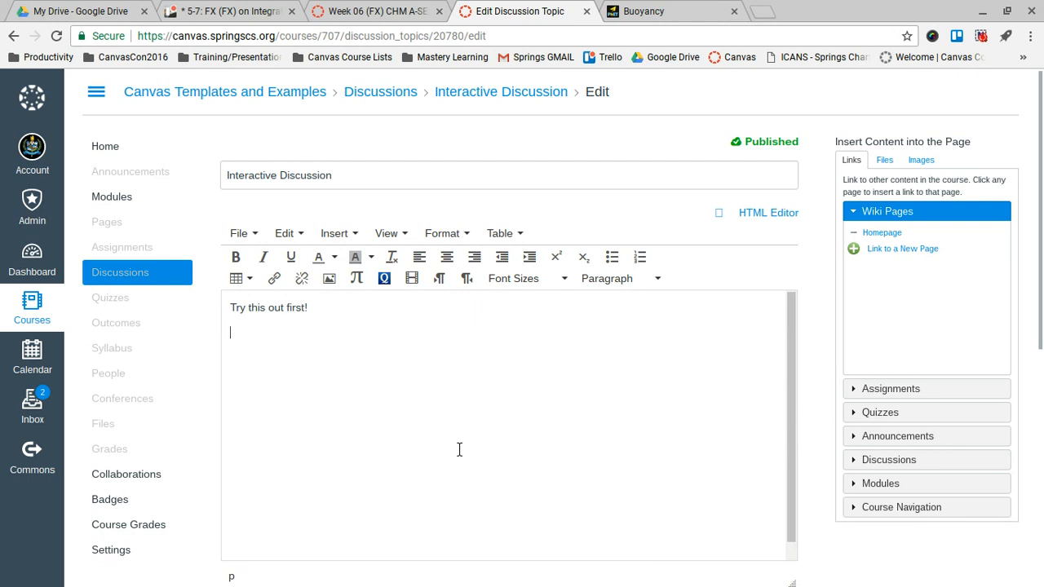
{"action": "key", "text": "ctrl+z"}
{"action": "left_click", "coordinate": [675, 437]}
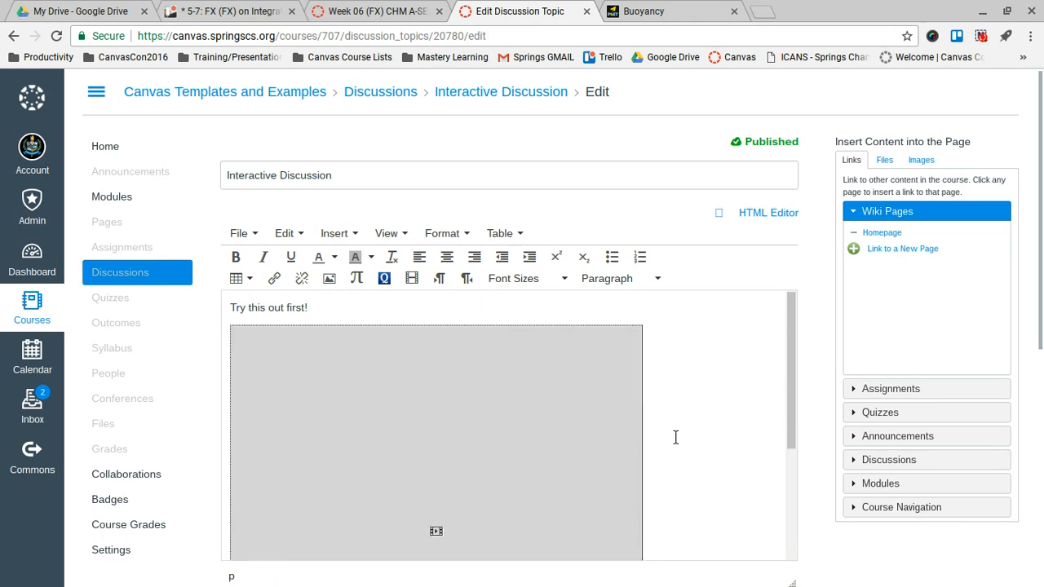
{"action": "scroll", "coordinate": [676, 435], "scroll_direction": "down", "scroll_amount": 2}
{"action": "left_click", "coordinate": [593, 422]}
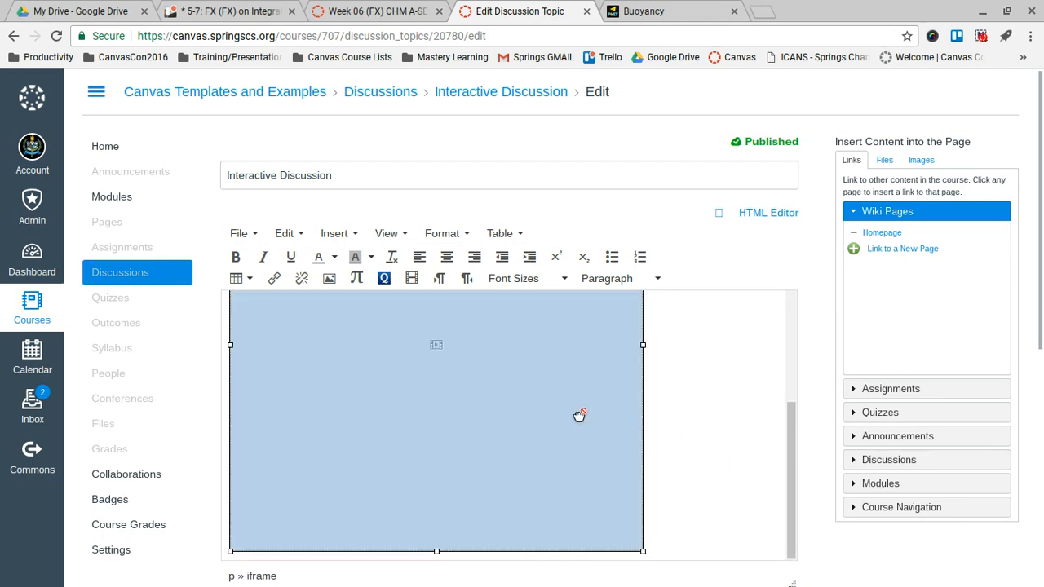
{"action": "left_click", "coordinate": [746, 413]}
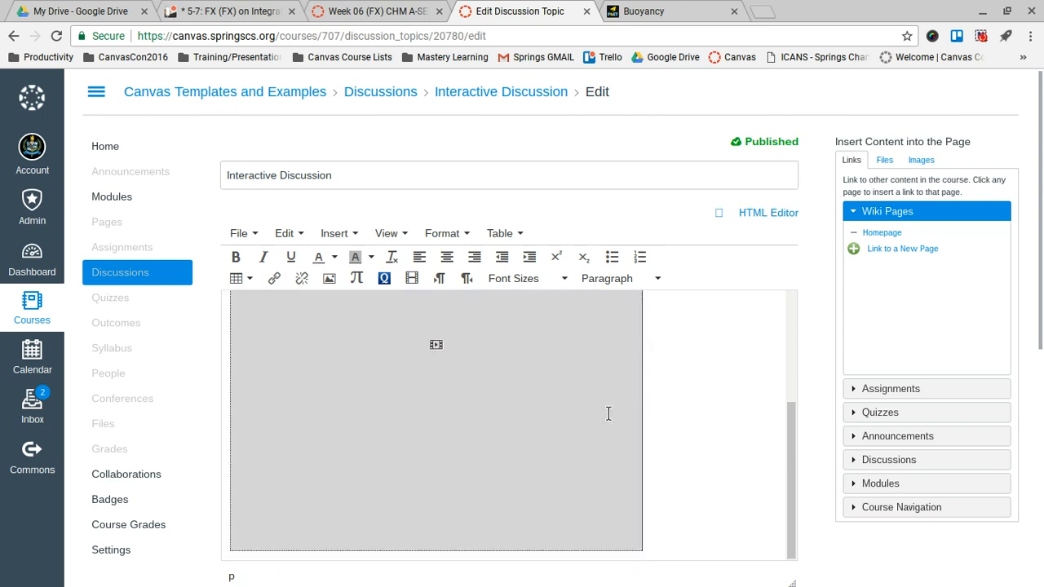
Step: Save the discussion topic and test the resized Buoyancy simulation on its page by moving the brick over the water
{"action": "scroll", "coordinate": [676, 432], "scroll_direction": "down", "scroll_amount": 4}
{"action": "scroll", "coordinate": [778, 488], "scroll_direction": "down", "scroll_amount": 2}
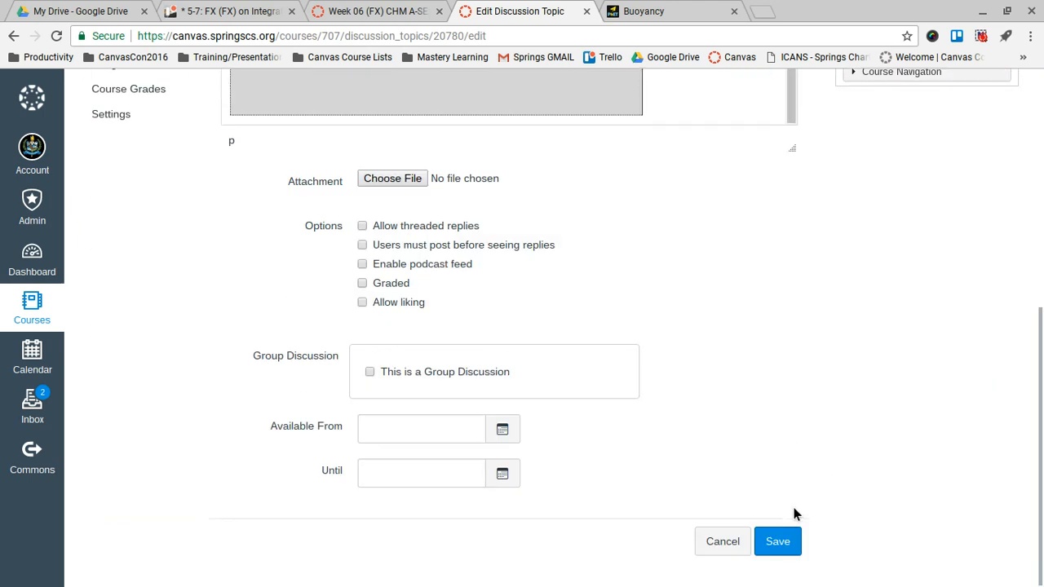
{"action": "left_click", "coordinate": [775, 540]}
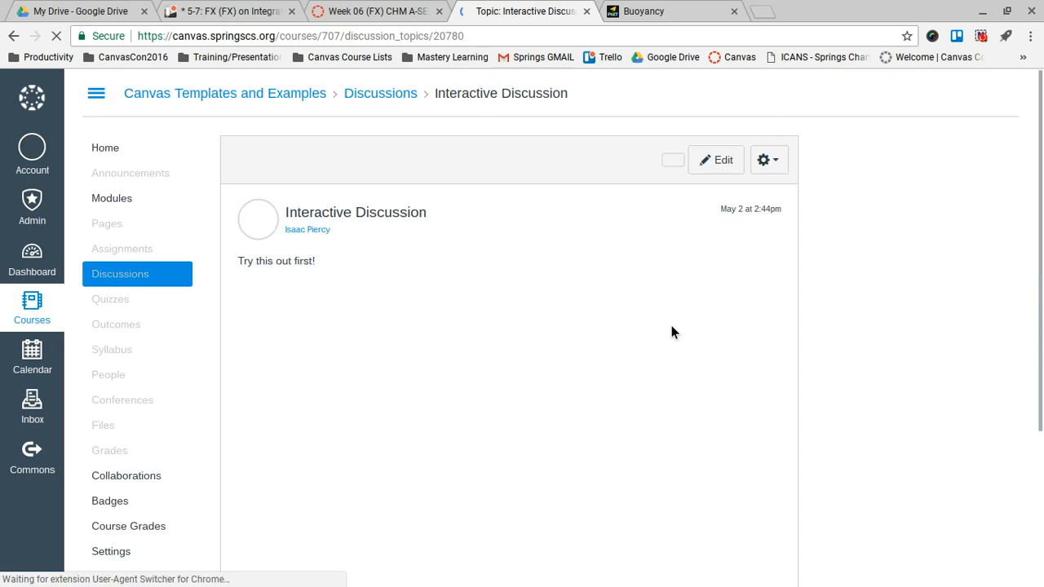
{"action": "scroll", "coordinate": [719, 331], "scroll_direction": "down", "scroll_amount": 2}
{"action": "scroll", "coordinate": [719, 335], "scroll_direction": "down", "scroll_amount": 2}
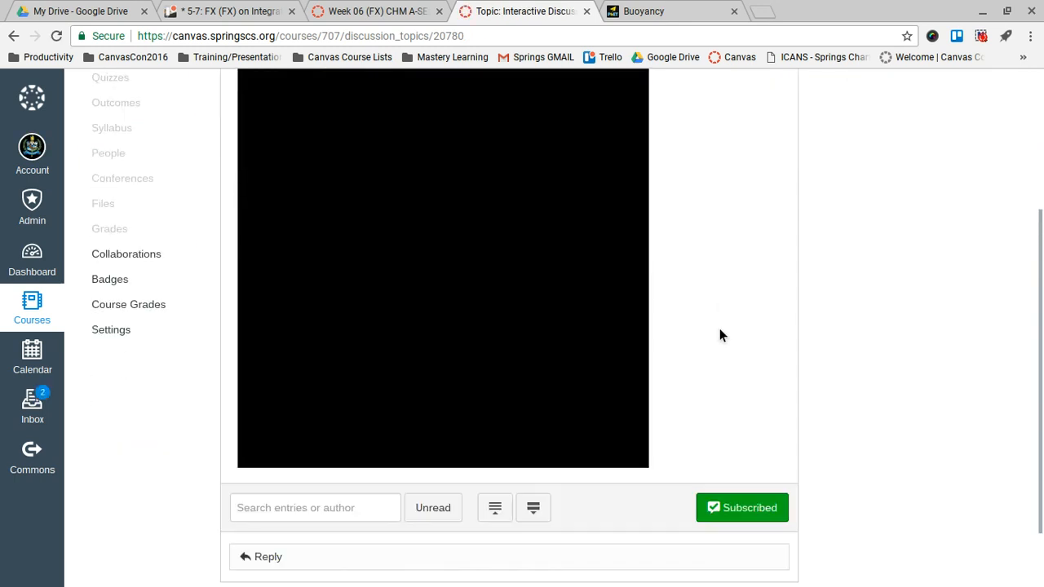
{"action": "scroll", "coordinate": [719, 334], "scroll_direction": "up", "scroll_amount": 1}
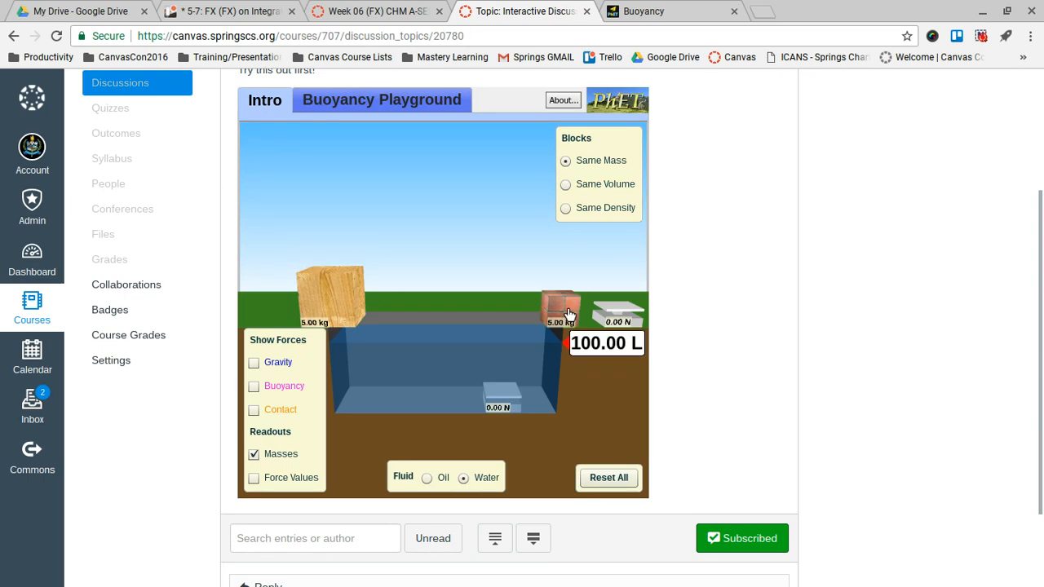
{"action": "left_click_drag", "start_coordinate": [568, 314], "coordinate": [505, 307]}
Step: Switch to the PhET website and browse its Physics and Math simulation categories
{"action": "left_click", "coordinate": [668, 10]}
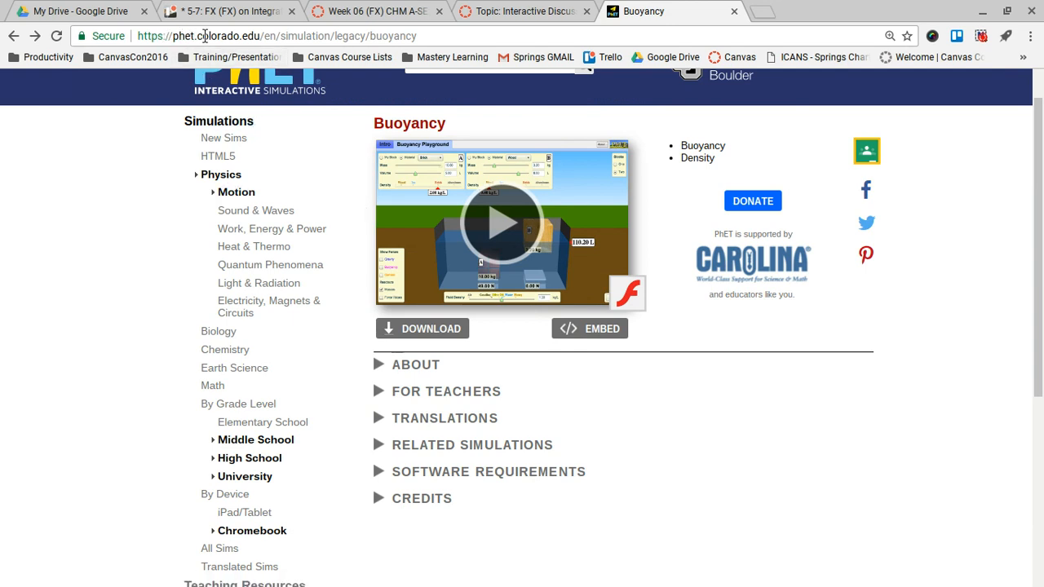
{"action": "scroll", "coordinate": [263, 205], "scroll_direction": "up", "scroll_amount": 1}
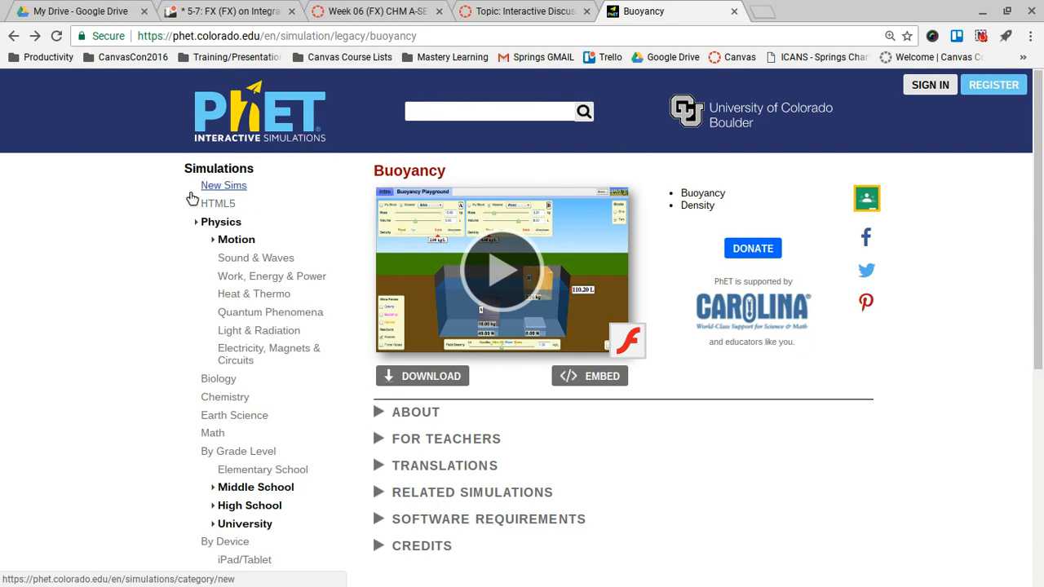
{"action": "left_click", "coordinate": [198, 221]}
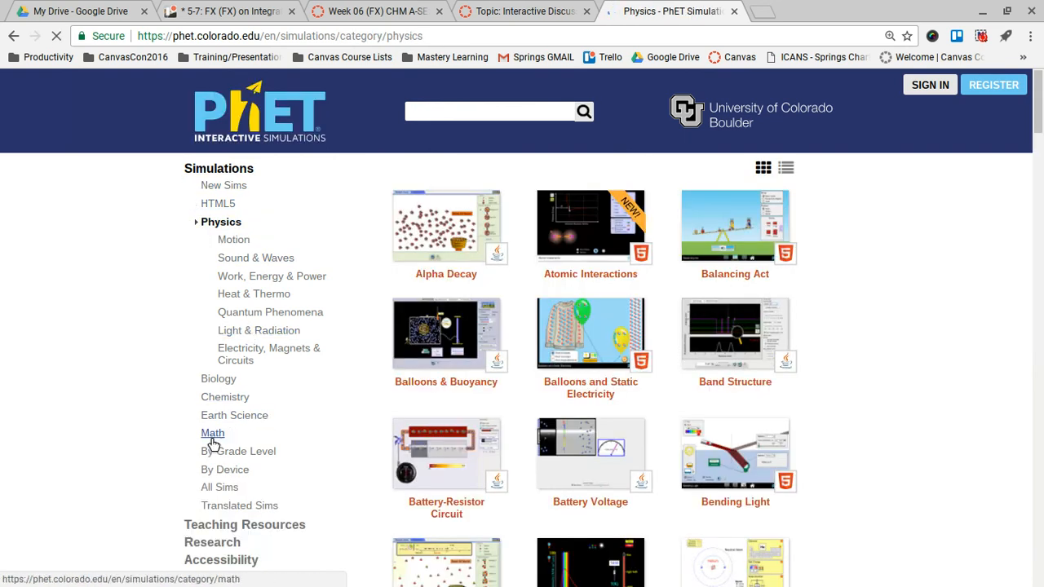
{"action": "left_click", "coordinate": [211, 437]}
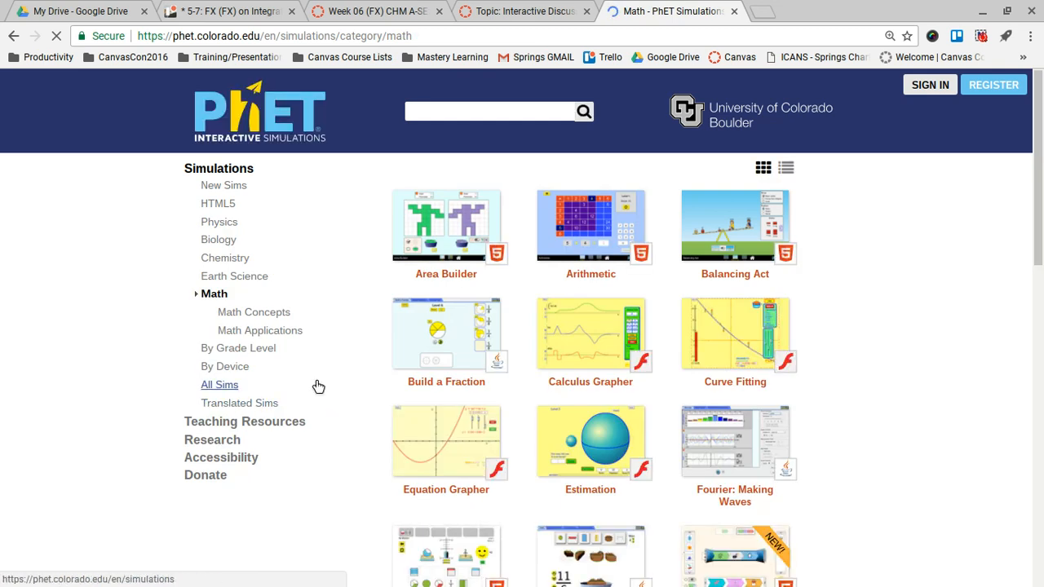